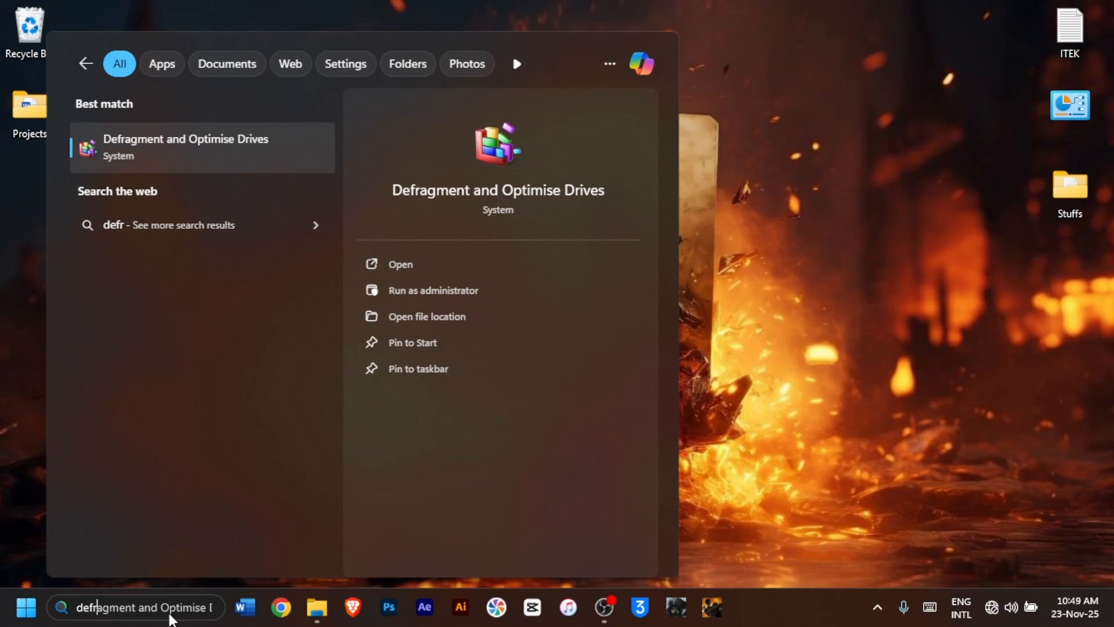
Step: Open Defragment and Optimise Drives and turn off the option to run optimisation on a schedule
left_click(213, 166)
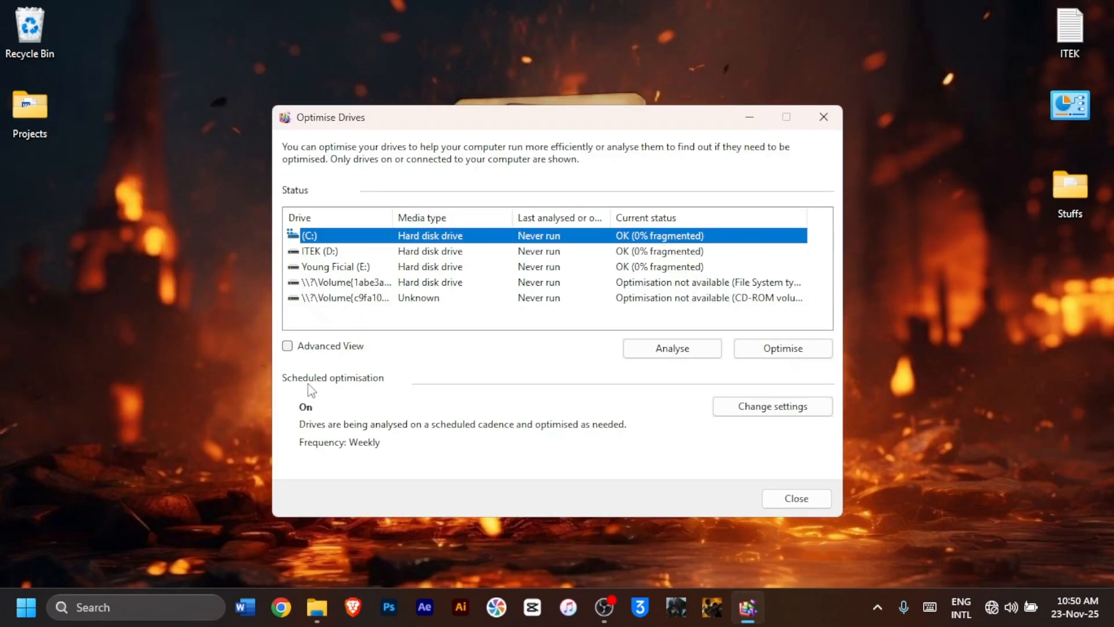
left_click(764, 408)
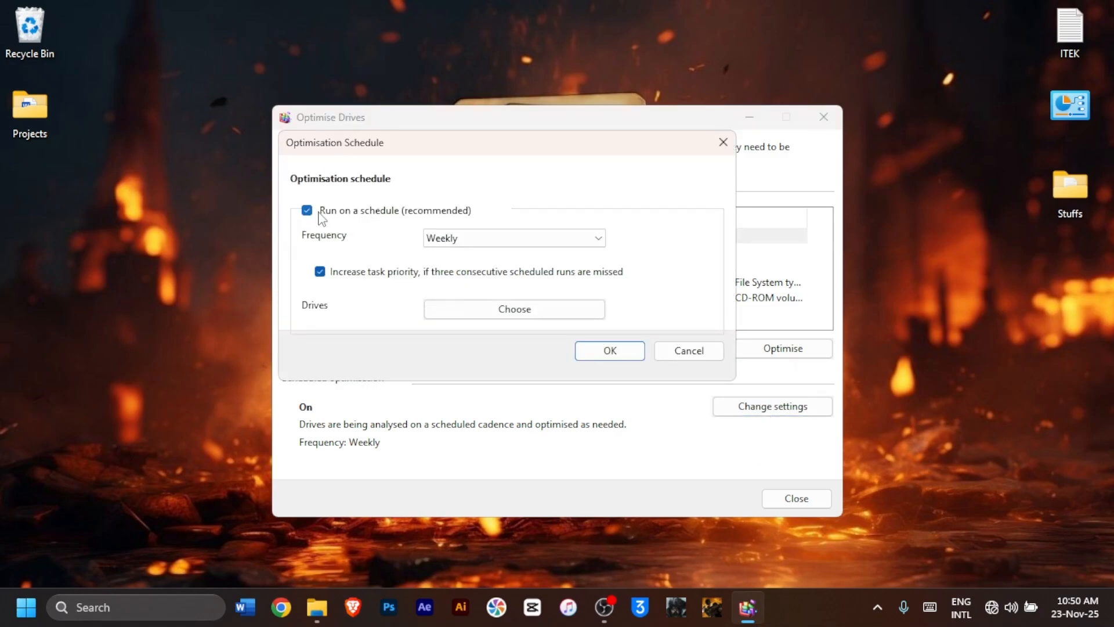
left_click(308, 211)
left_click(589, 352)
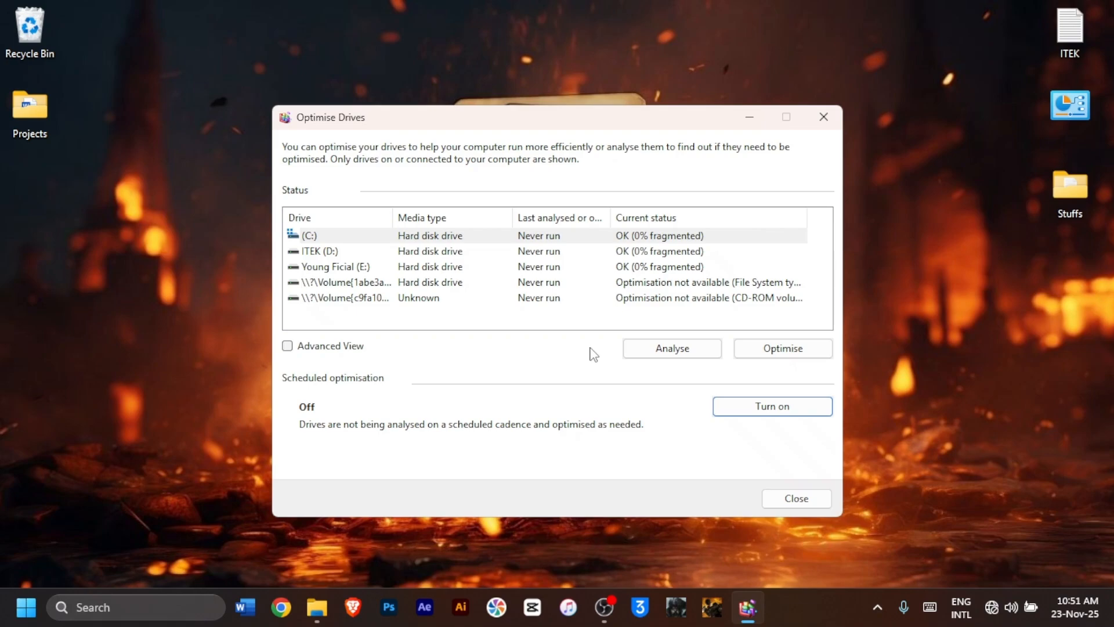
Step: Analyse the C: drive and start optimising it
left_click(532, 236)
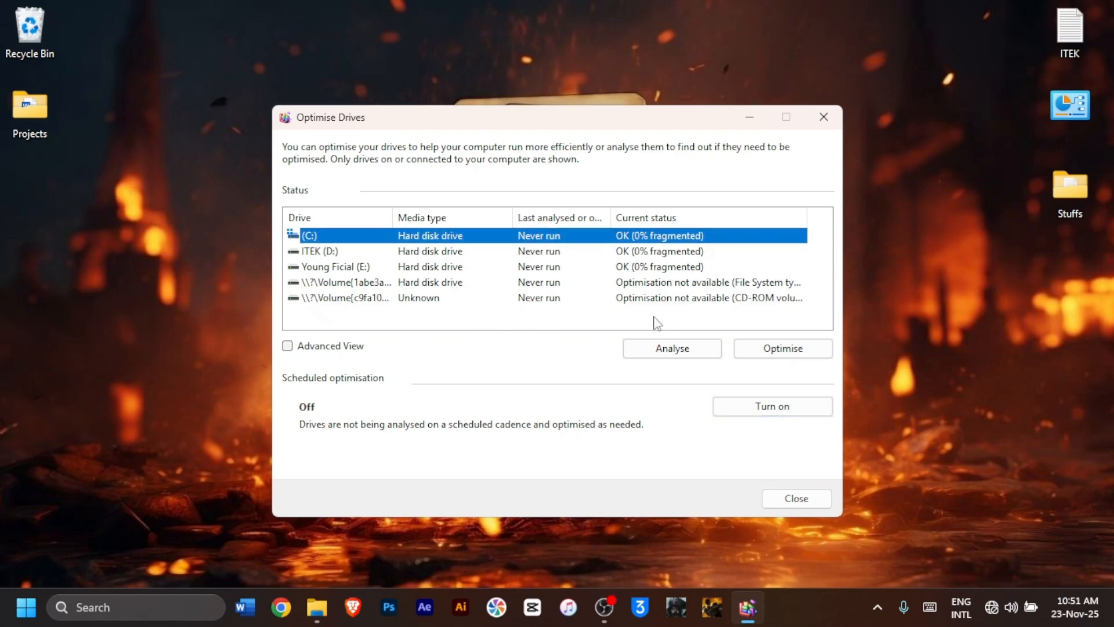
left_click(664, 348)
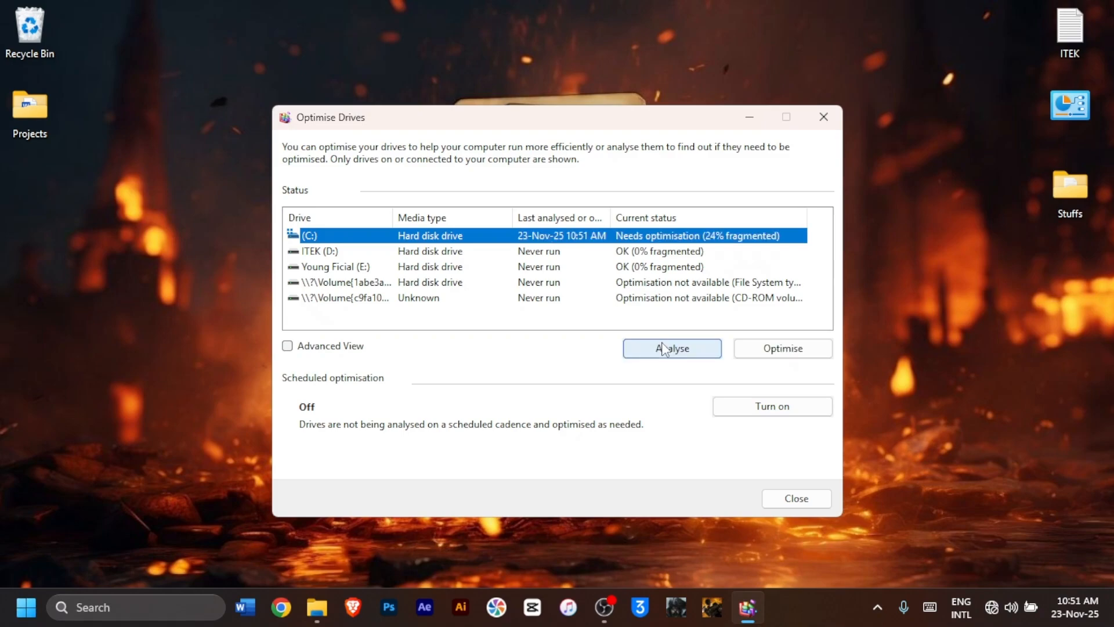
left_click(748, 350)
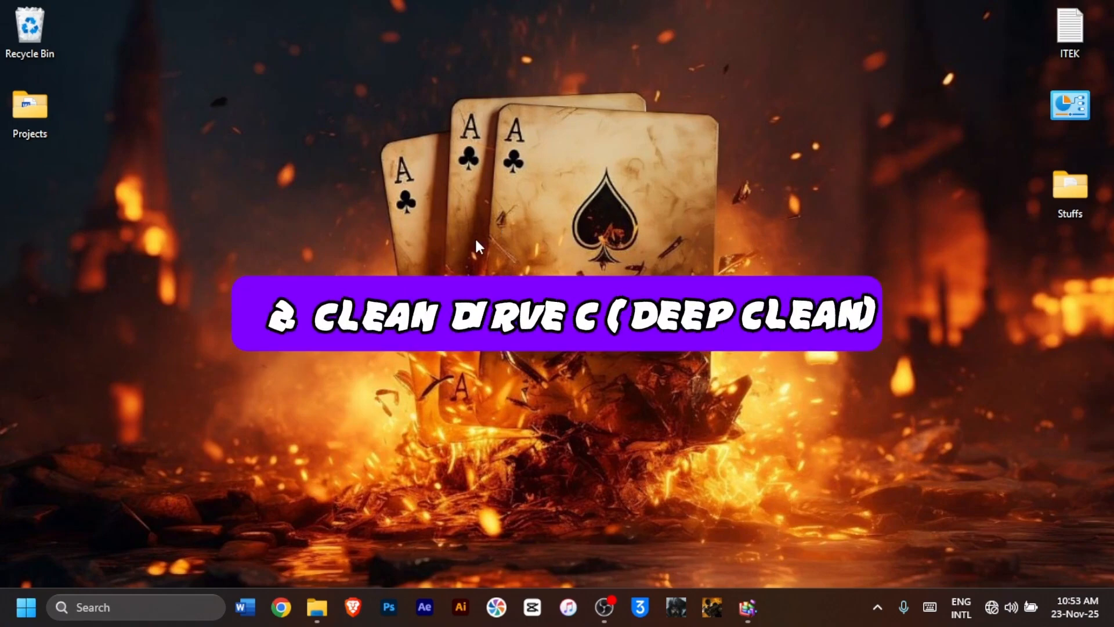
Step: Search Windows for Disk Clean-up and open it for the C: drive
left_click(103, 607)
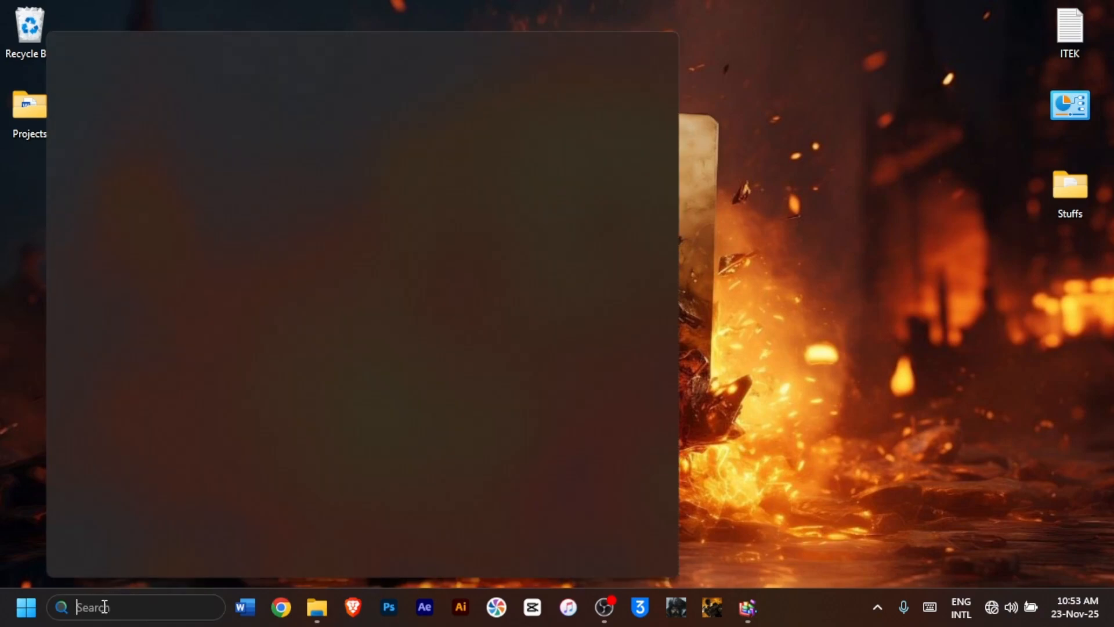
type("disk clean-up")
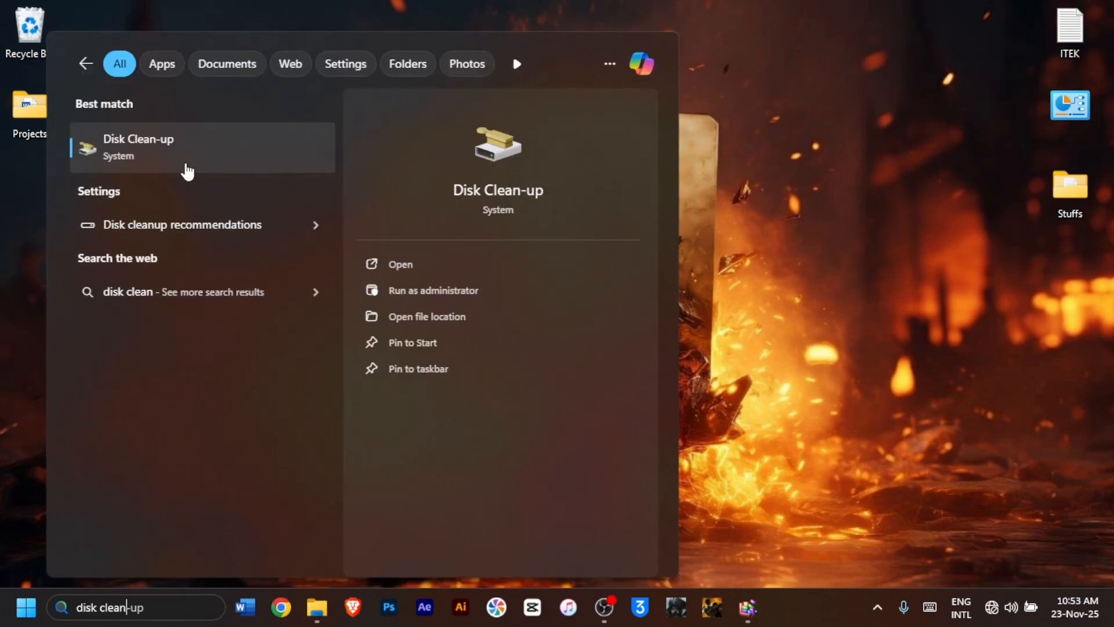
left_click(187, 165)
left_click(654, 301)
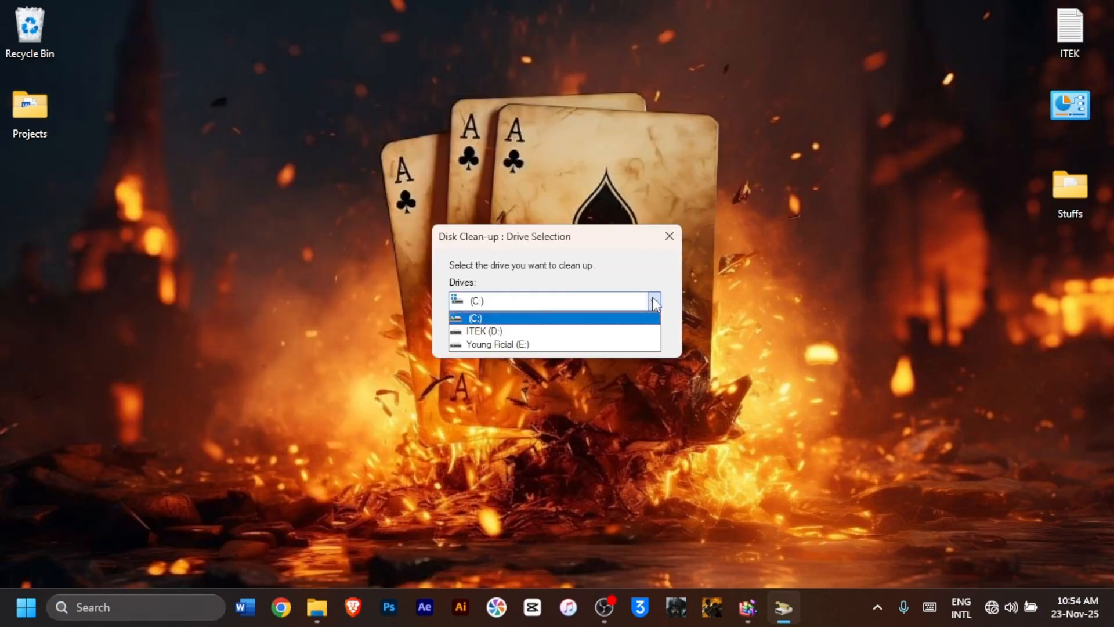
left_click(551, 320)
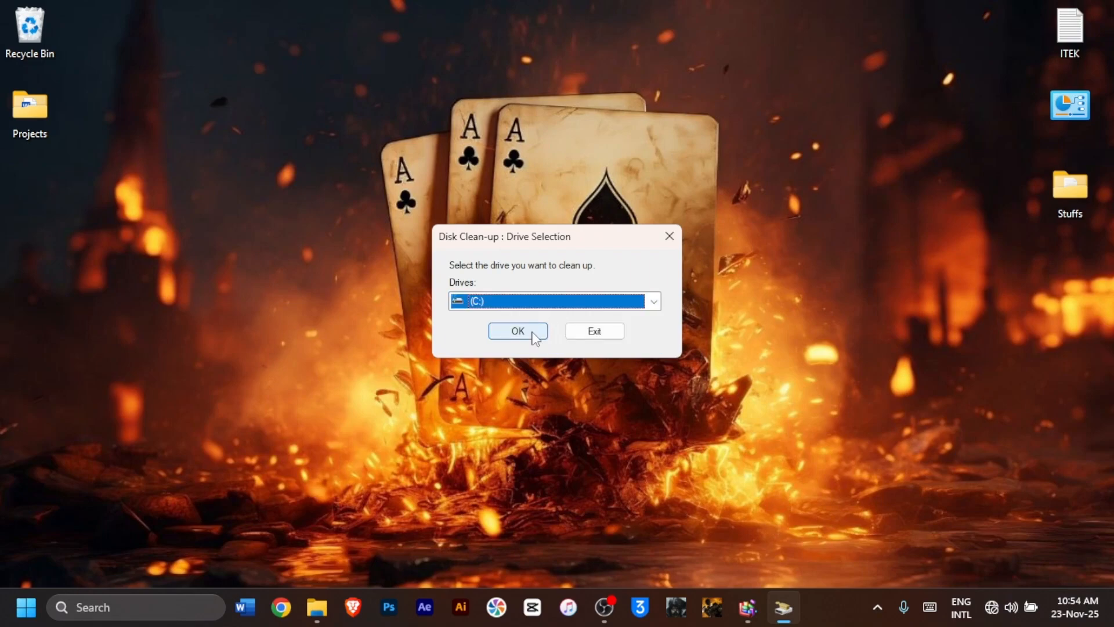
left_click(517, 330)
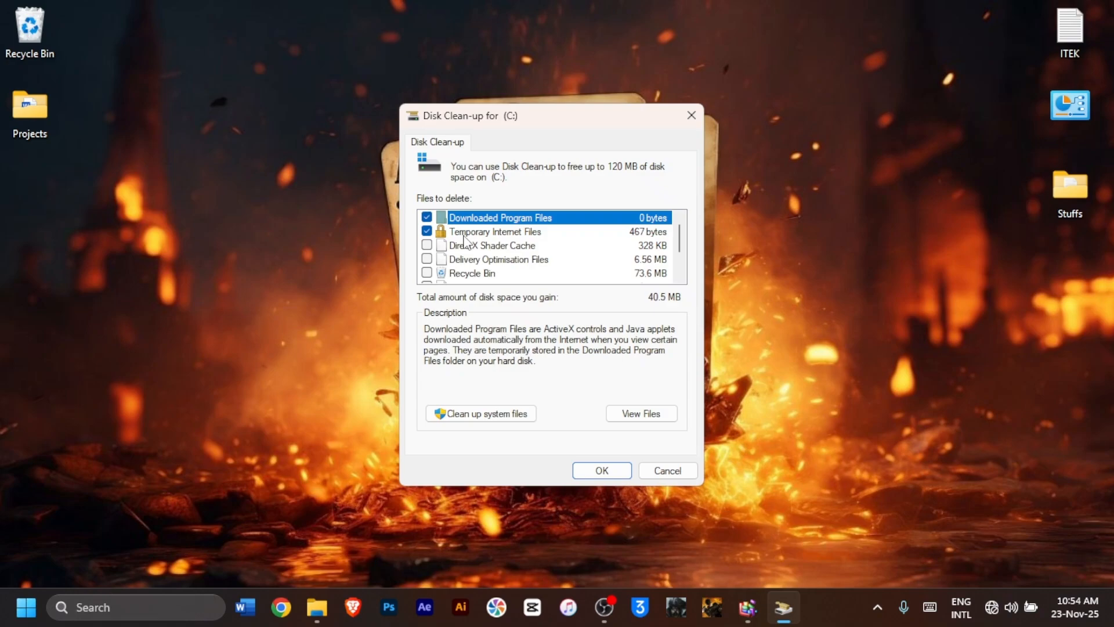
Step: Mark Recycle Bin, Delivery Optimisation Files and Temporary files for deletion on C: and toggle Thumbnails
left_click(428, 274)
left_click(427, 260)
scroll(464, 256, "down", 1)
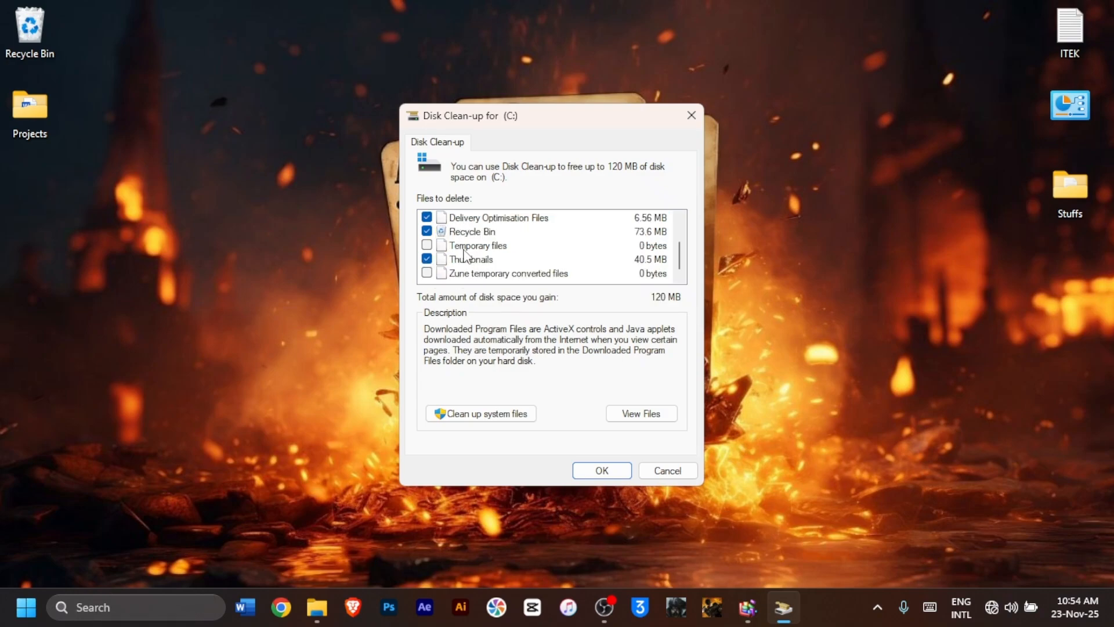
left_click(427, 260)
left_click(427, 245)
Step: Switch Disk Clean-up to cleaning up system files and select the C: drive for it
left_click(488, 413)
left_click(654, 300)
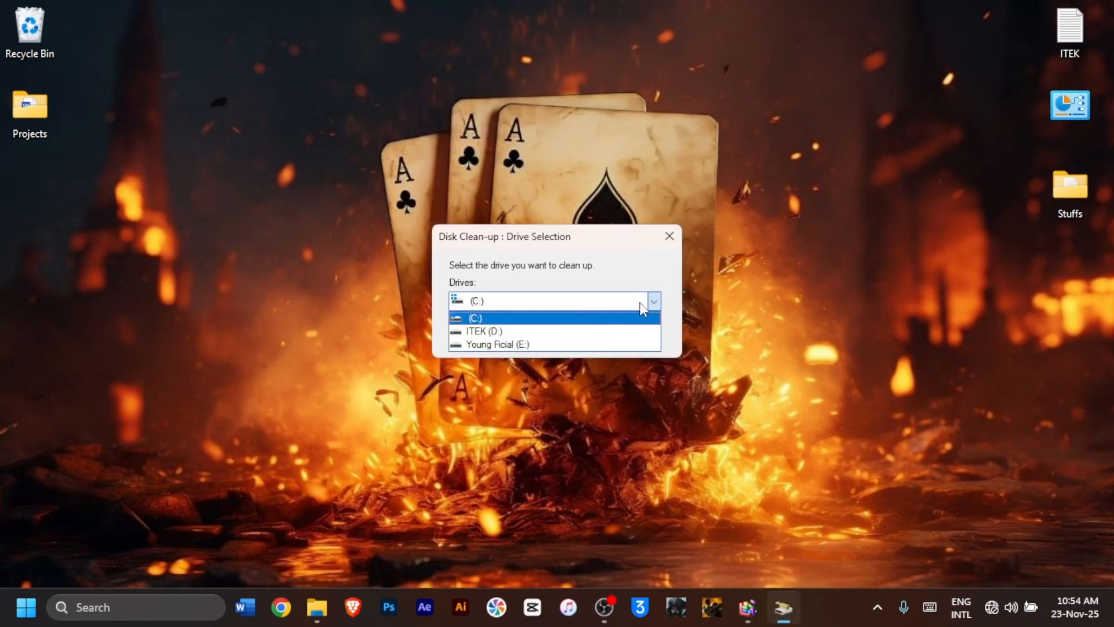
left_click(565, 317)
left_click(538, 329)
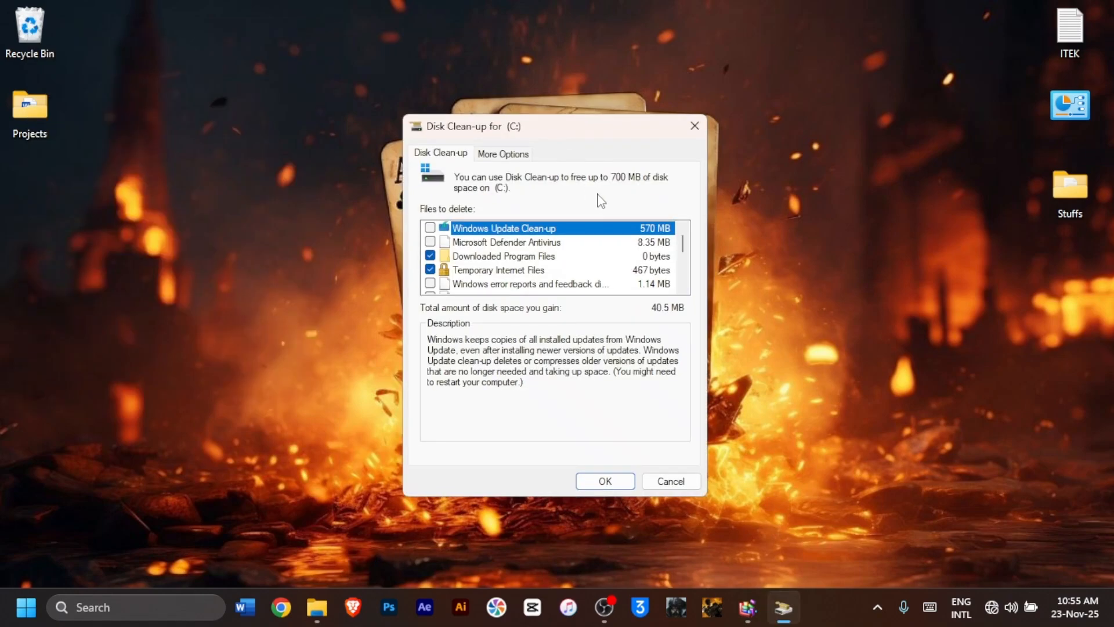
Step: Mark Windows Update Clean-up, Microsoft Defender Antivirus, Windows error reports and Delivery Optimisation Files for deletion
left_click(430, 228)
left_click(430, 242)
scroll(430, 247, "down", 1)
left_click(430, 243)
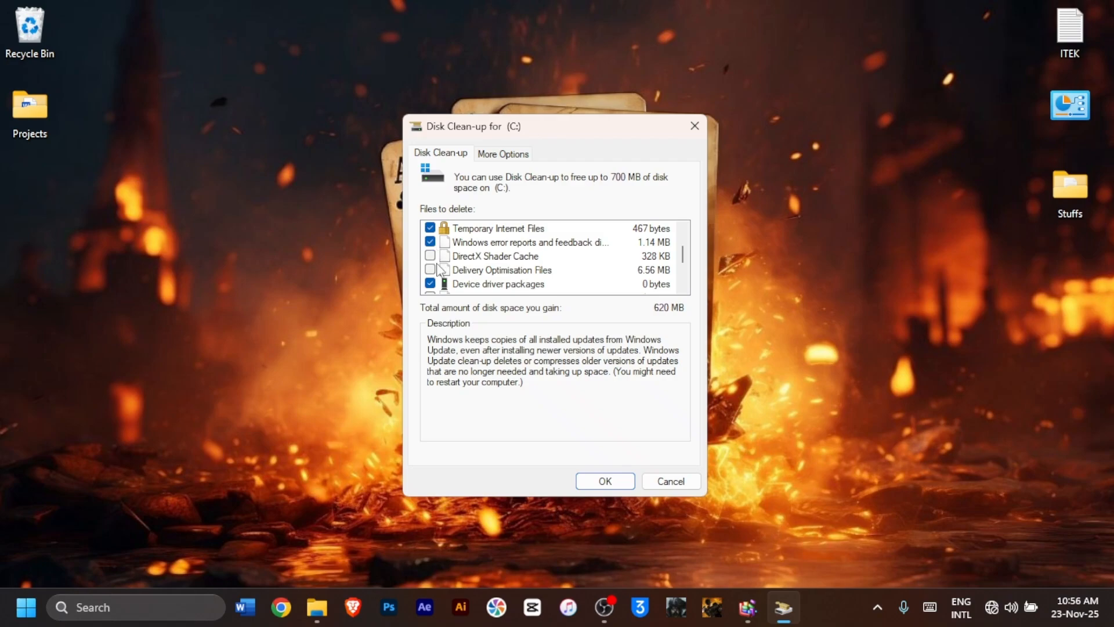
left_click(431, 270)
Step: Add the Recycle Bin to the files to delete, toggle Thumbnails and confirm the clean-up of the C: drive
scroll(465, 270, "down", 5)
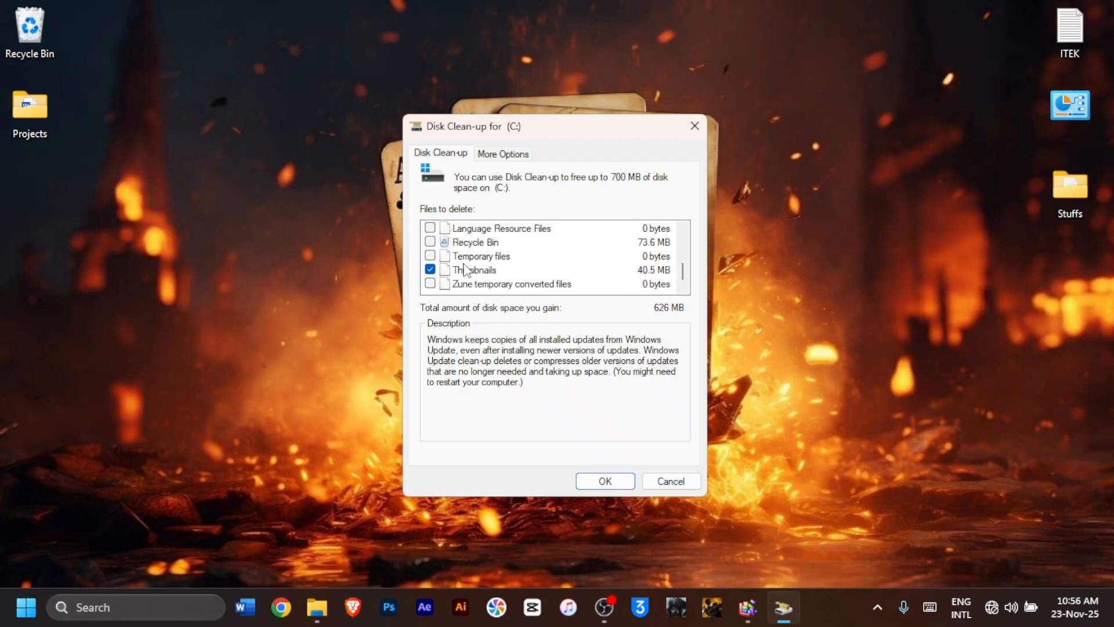
left_click(430, 242)
left_click(430, 270)
left_click(603, 481)
left_click(568, 313)
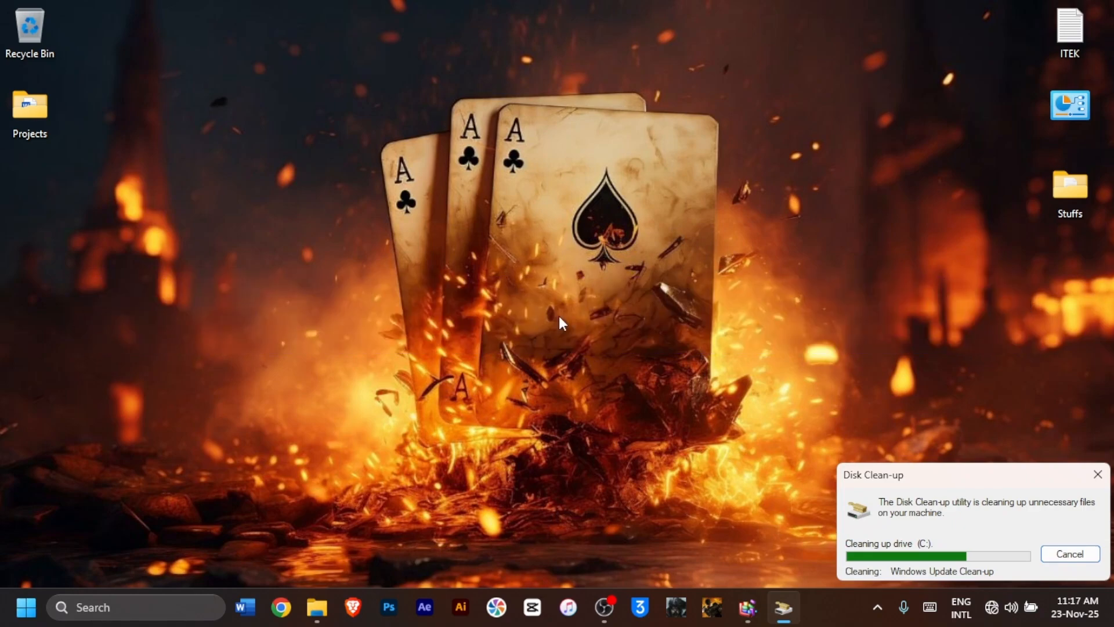
Step: Search Windows for "services" and open the Services console
left_click(173, 609)
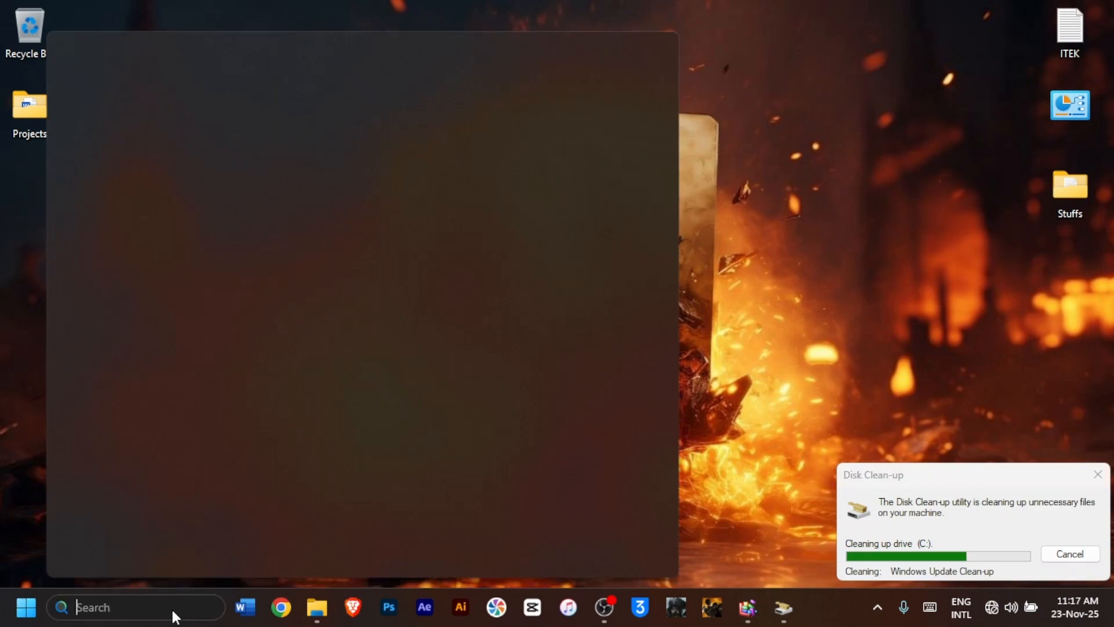
type("services")
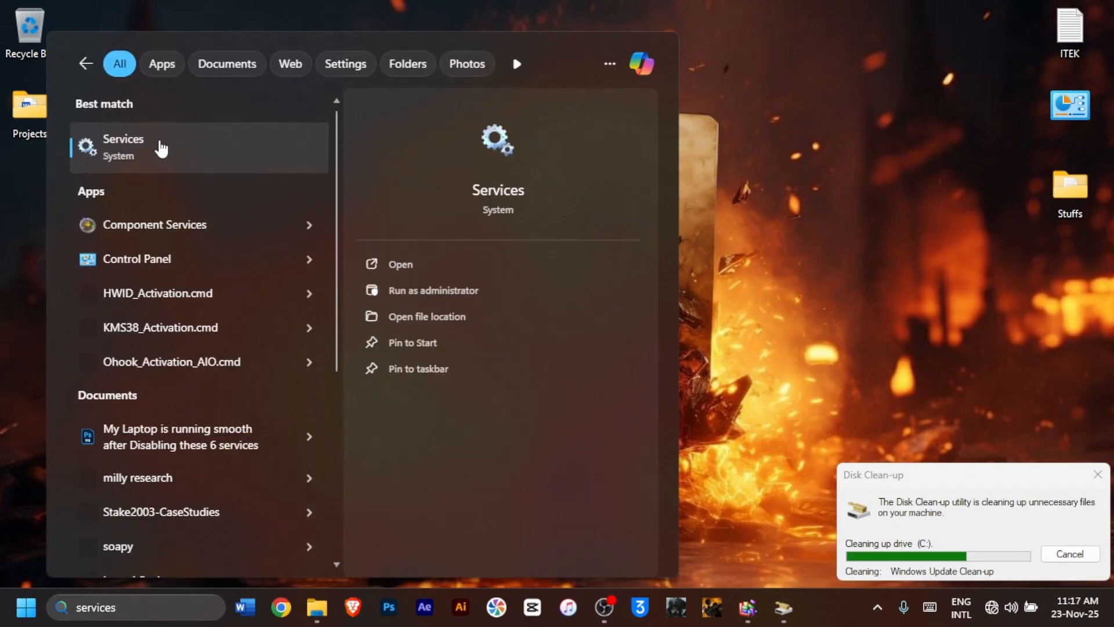
key("Return")
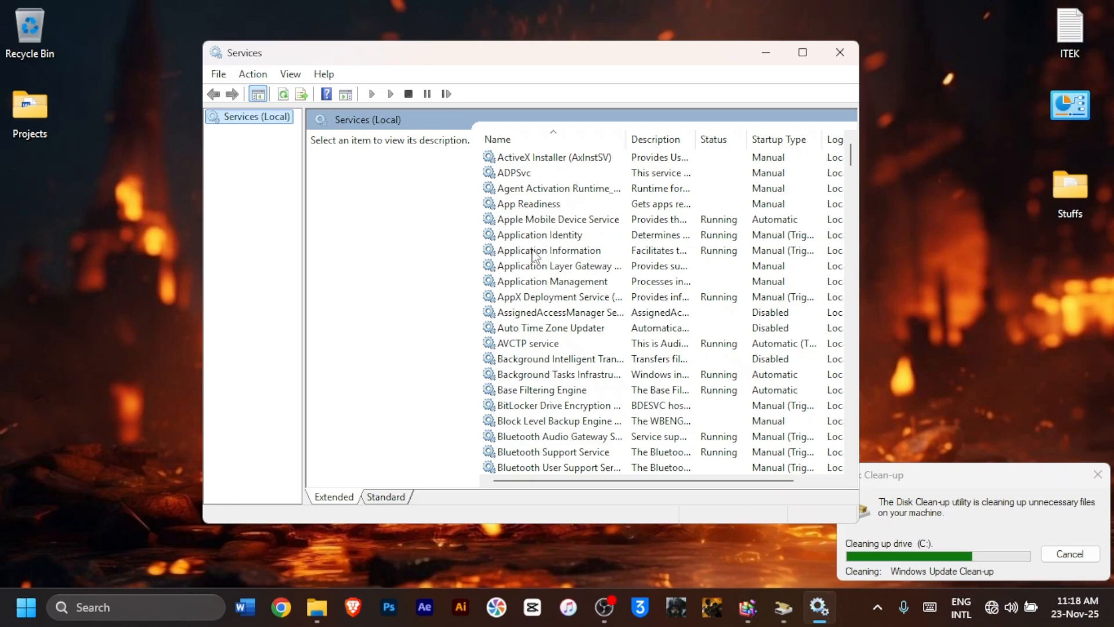
Step: Set the startup type of the Connected User Experiences and Telemetry service to Disabled and apply it
left_click(532, 251)
scroll(539, 272, "down", 12)
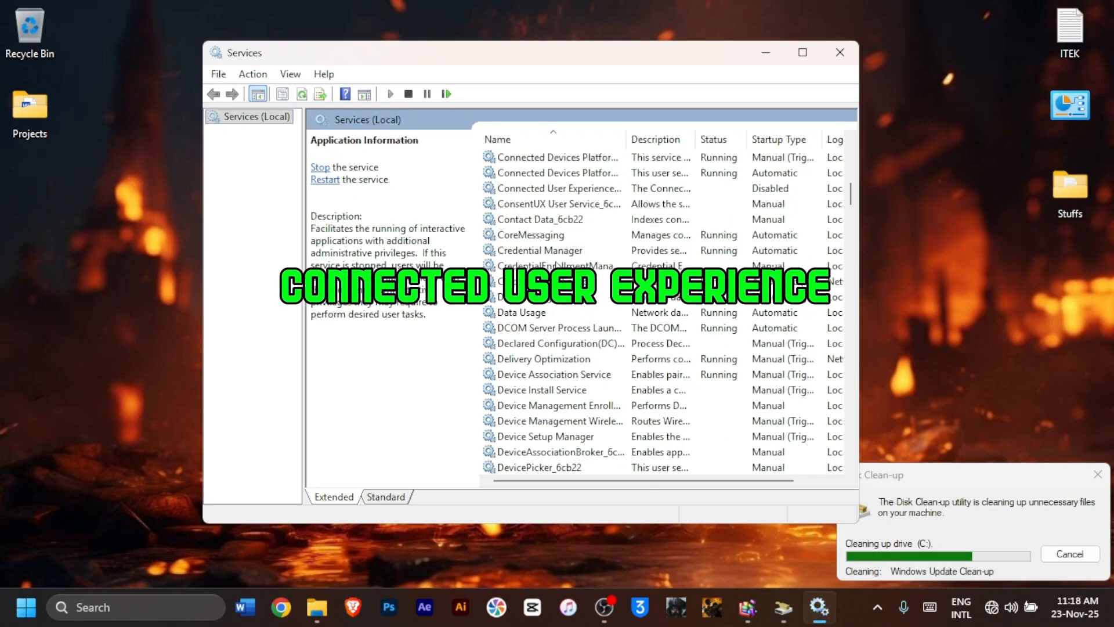
scroll(524, 327, "up", 3)
right_click(524, 328)
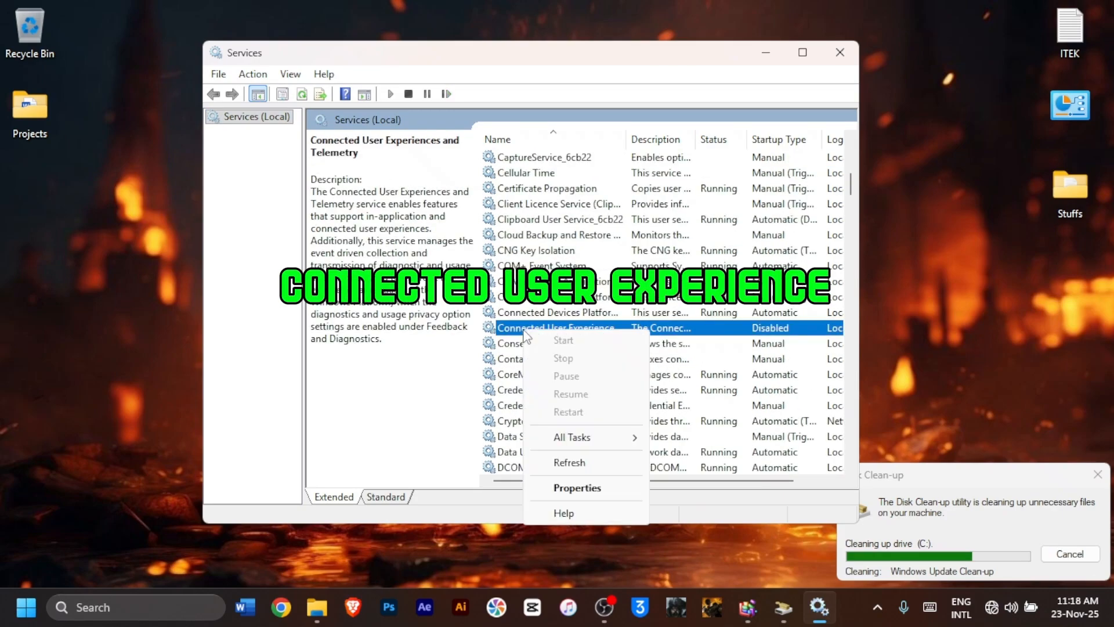
left_click(590, 489)
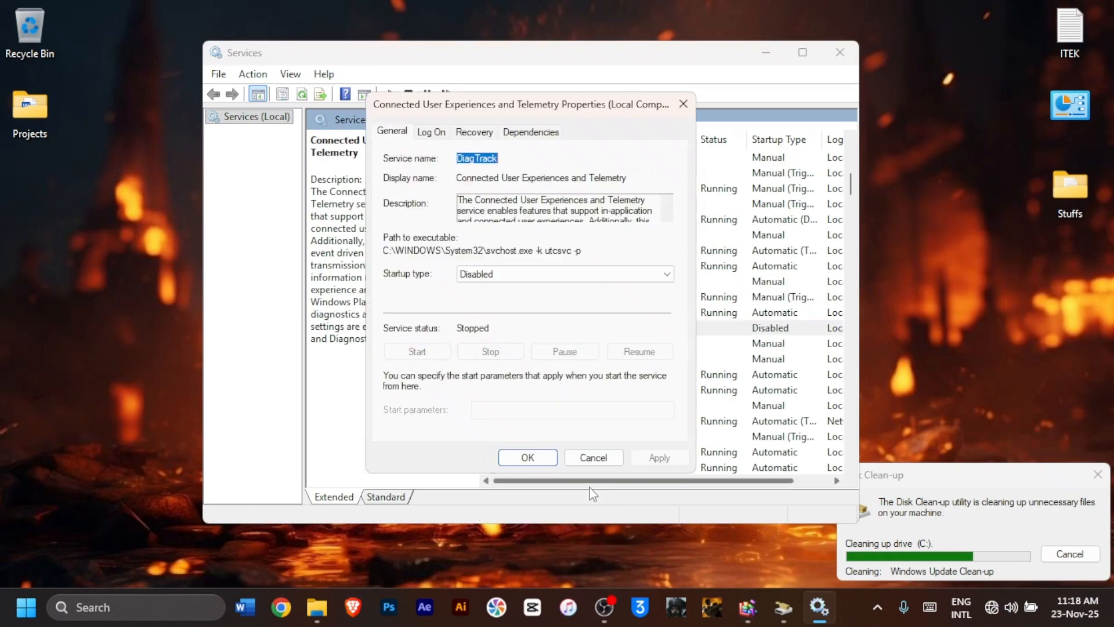
left_click(539, 278)
left_click(502, 324)
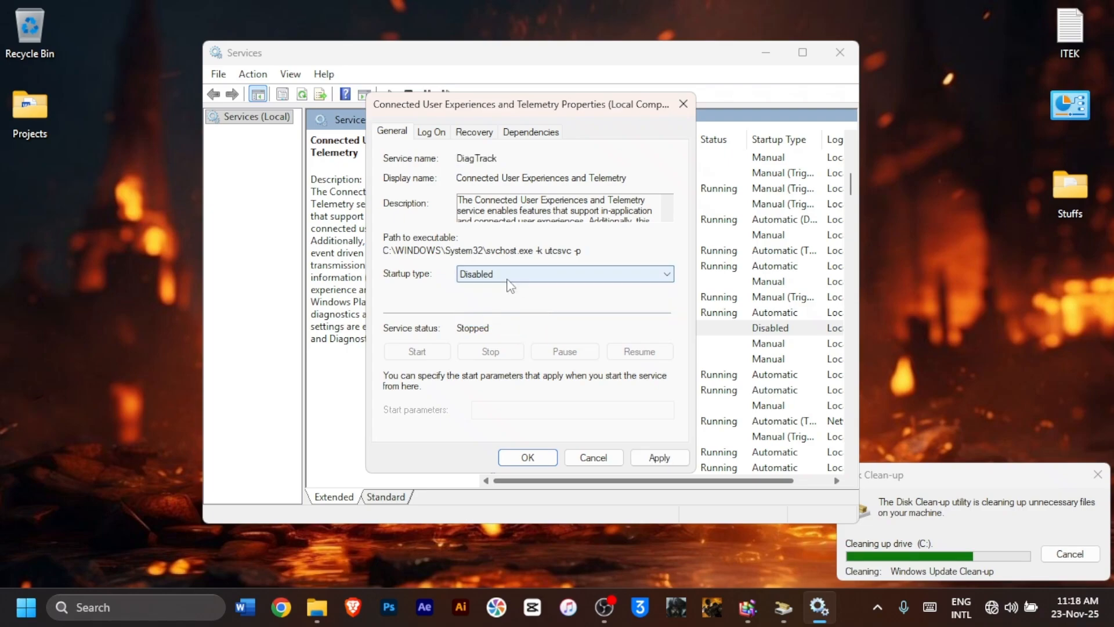
left_click(679, 460)
left_click(542, 458)
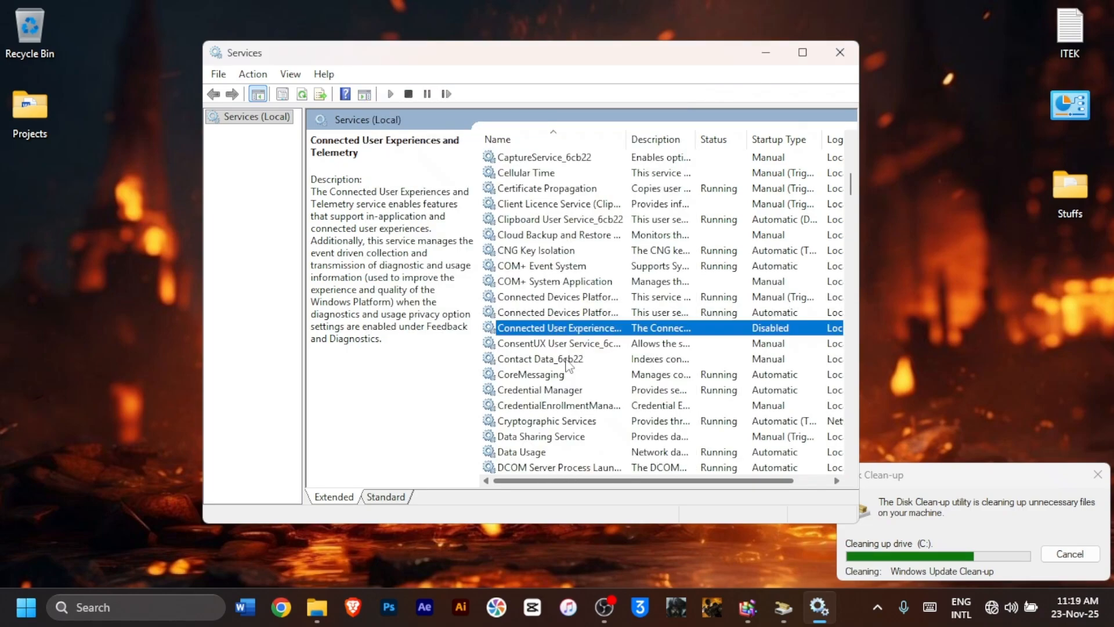
Step: Find the SysMain service, set its startup type to Disabled and close its properties
key("s")
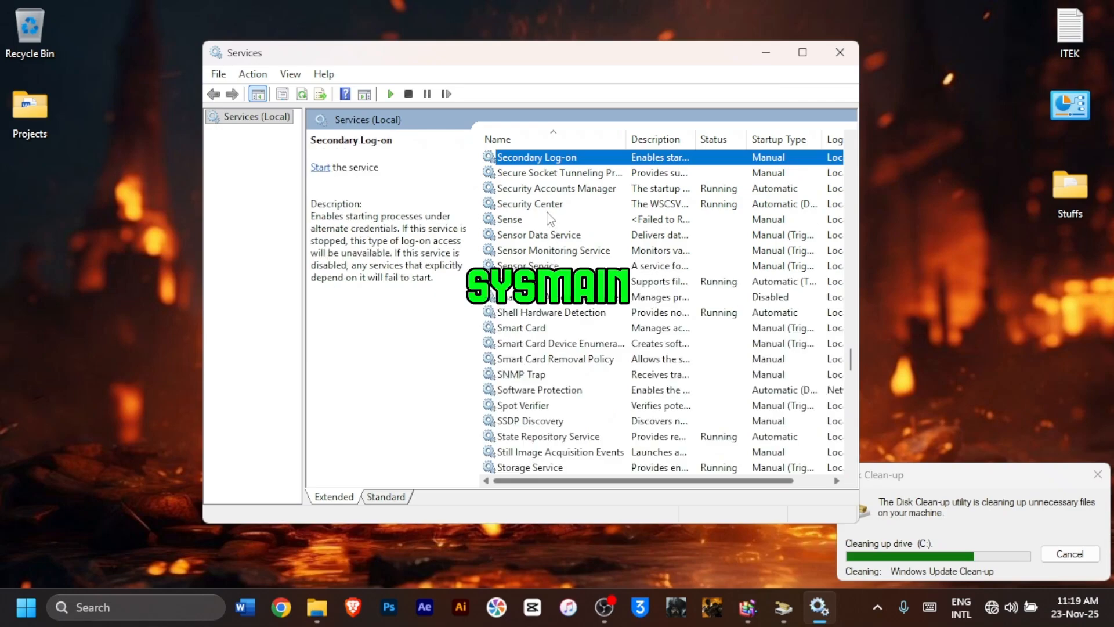
type("ysmain")
right_click(528, 328)
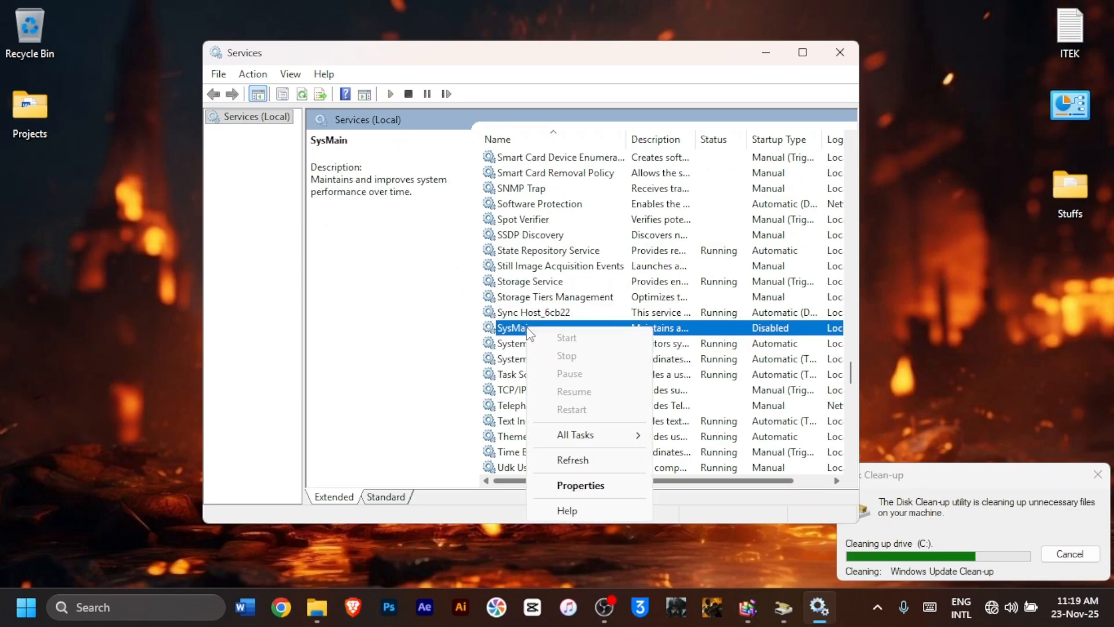
left_click(596, 486)
left_click(531, 274)
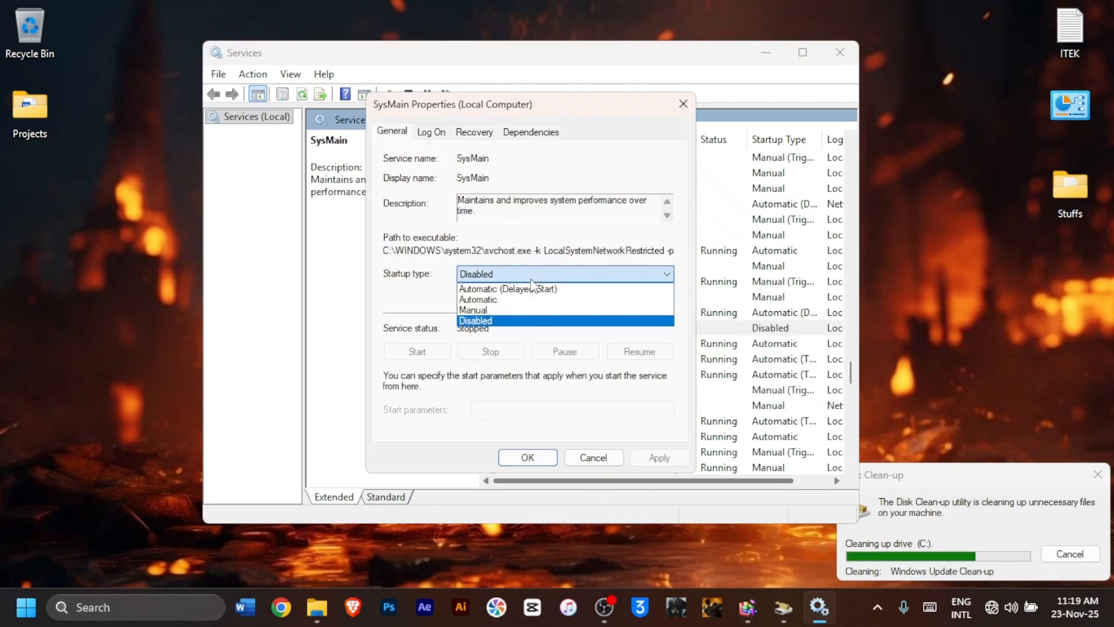
left_click(484, 323)
left_click(659, 457)
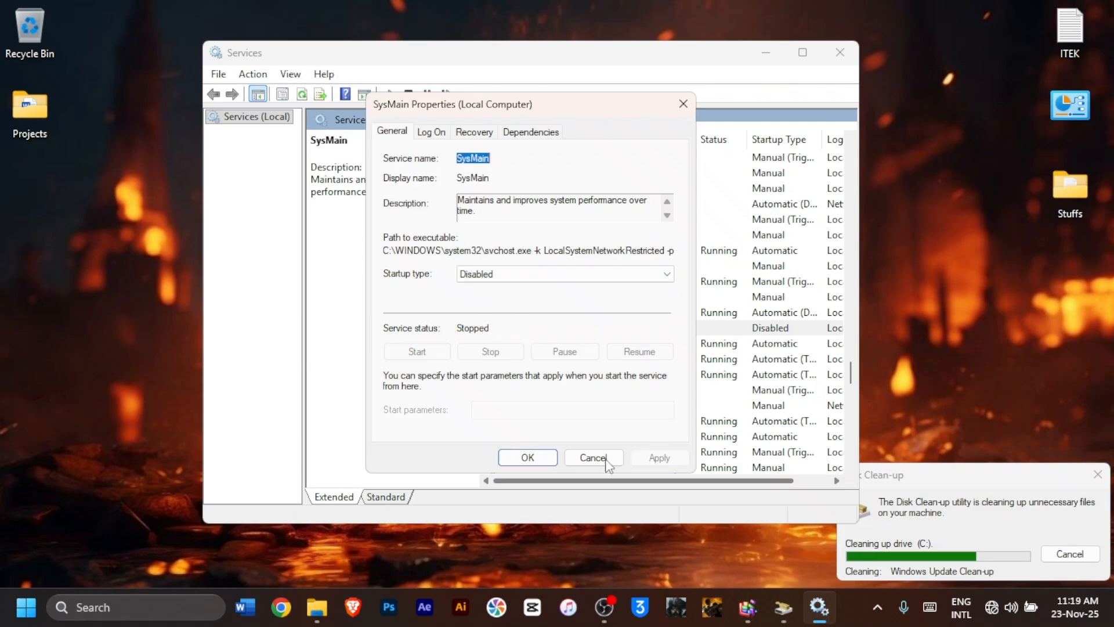
left_click(544, 455)
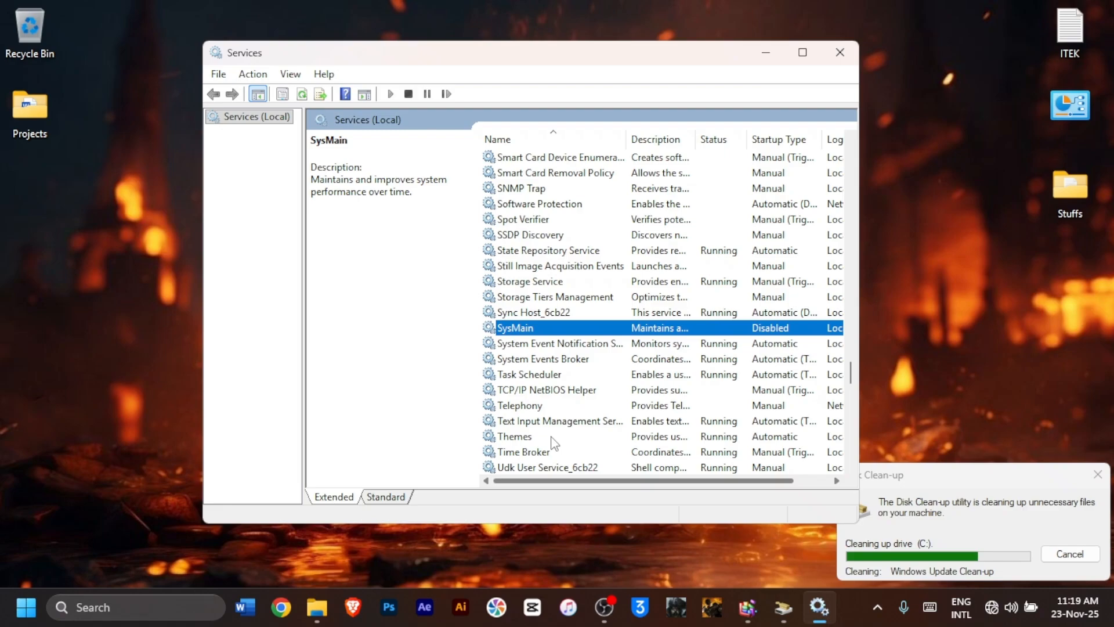
Step: Set the Windows Search service's startup type to Disabled and apply the change
key("w")
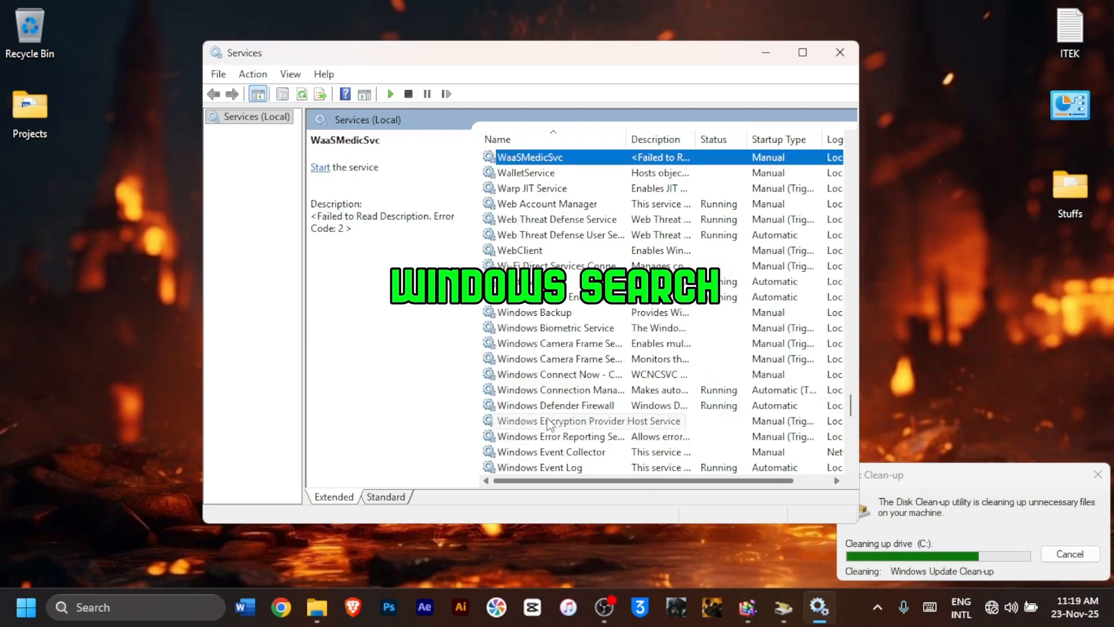
scroll(545, 418, "down", 7)
right_click(543, 392)
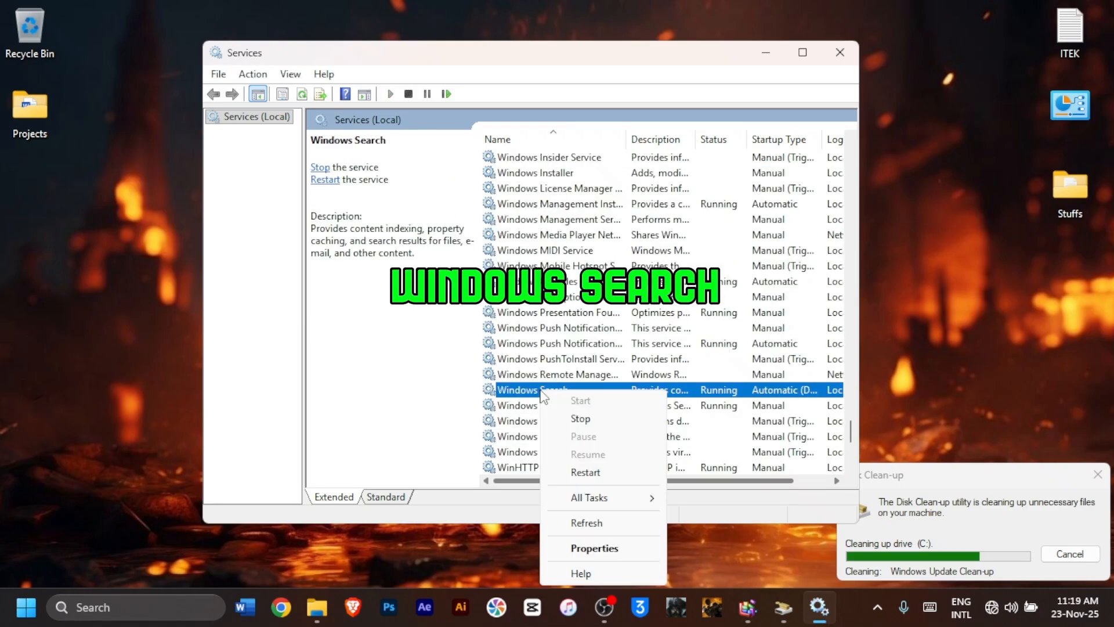
left_click(598, 550)
left_click(536, 275)
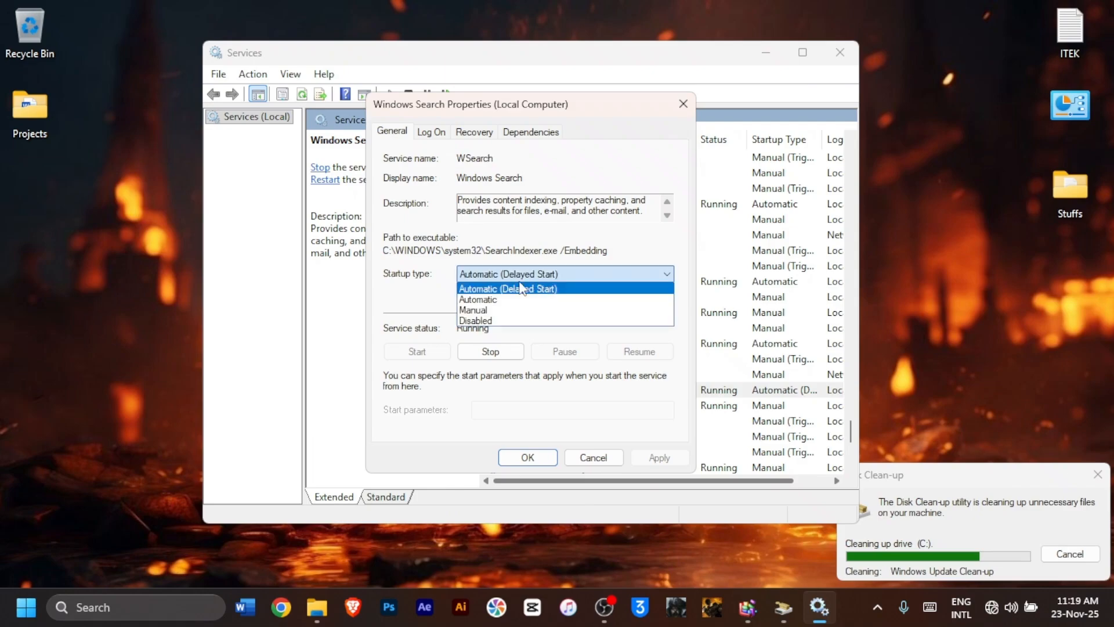
left_click(492, 322)
left_click(659, 457)
left_click(527, 457)
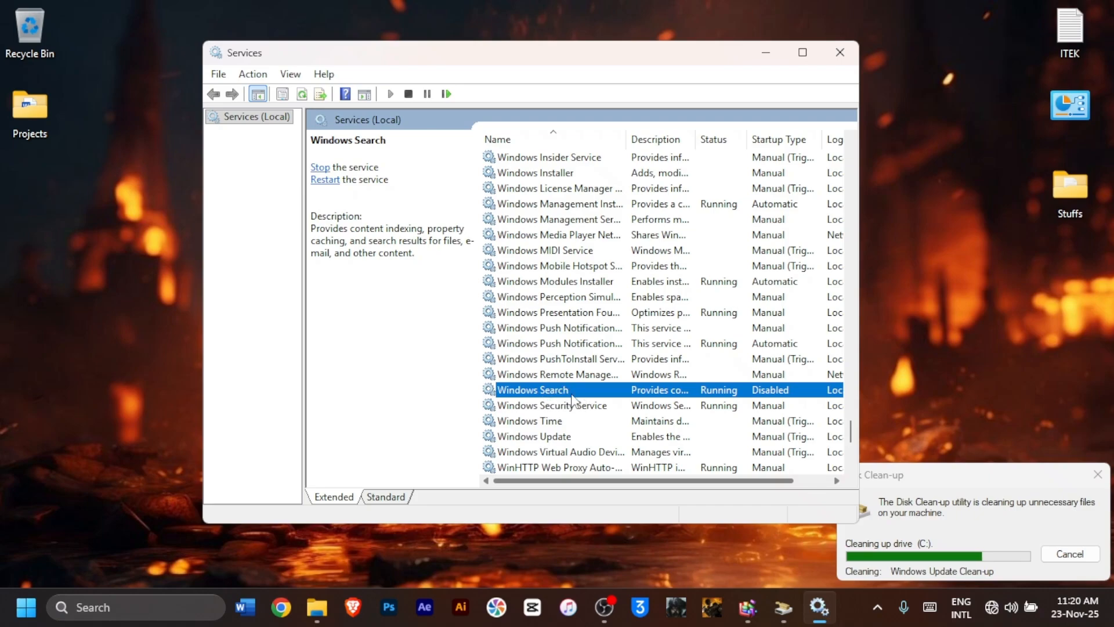
Step: Search Windows for "cmd" and open Command Prompt as administrator
left_click(99, 606)
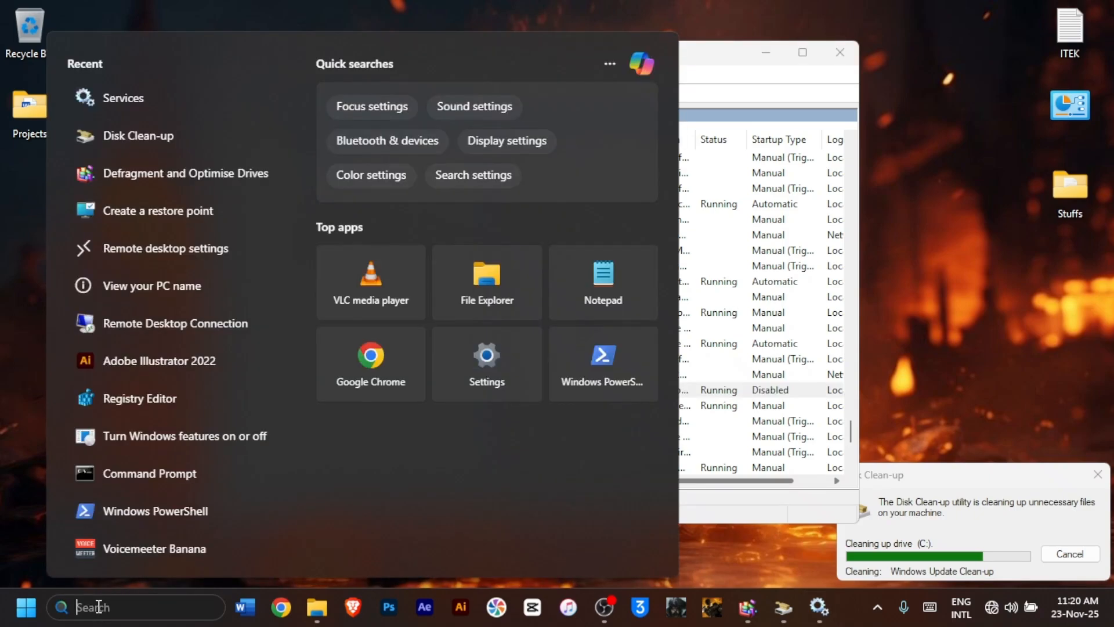
type("cmd")
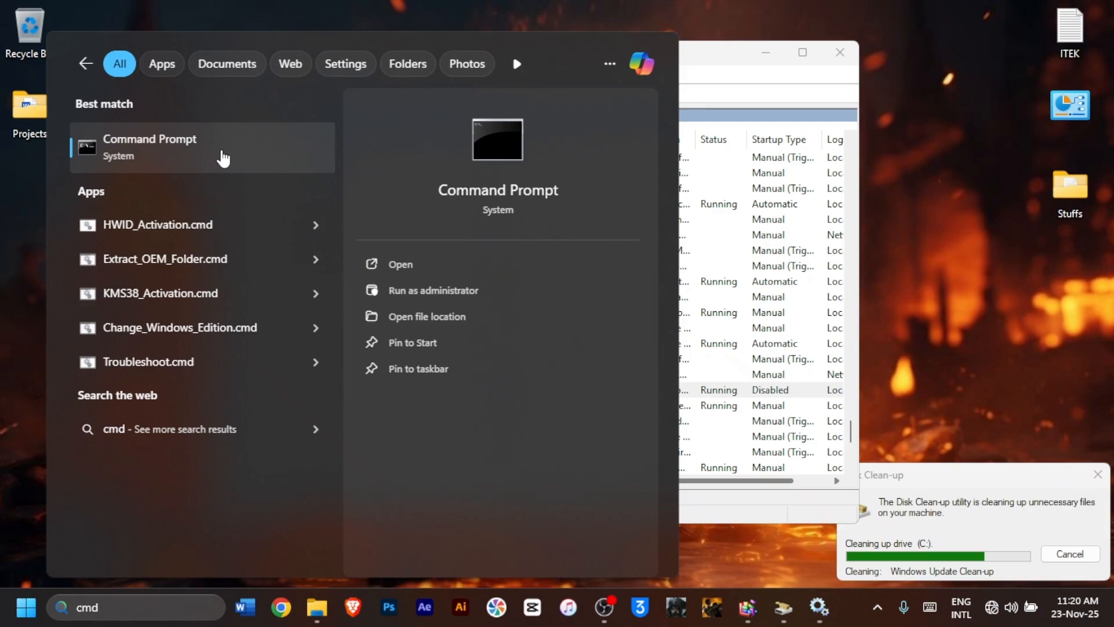
right_click(223, 160)
left_click(260, 179)
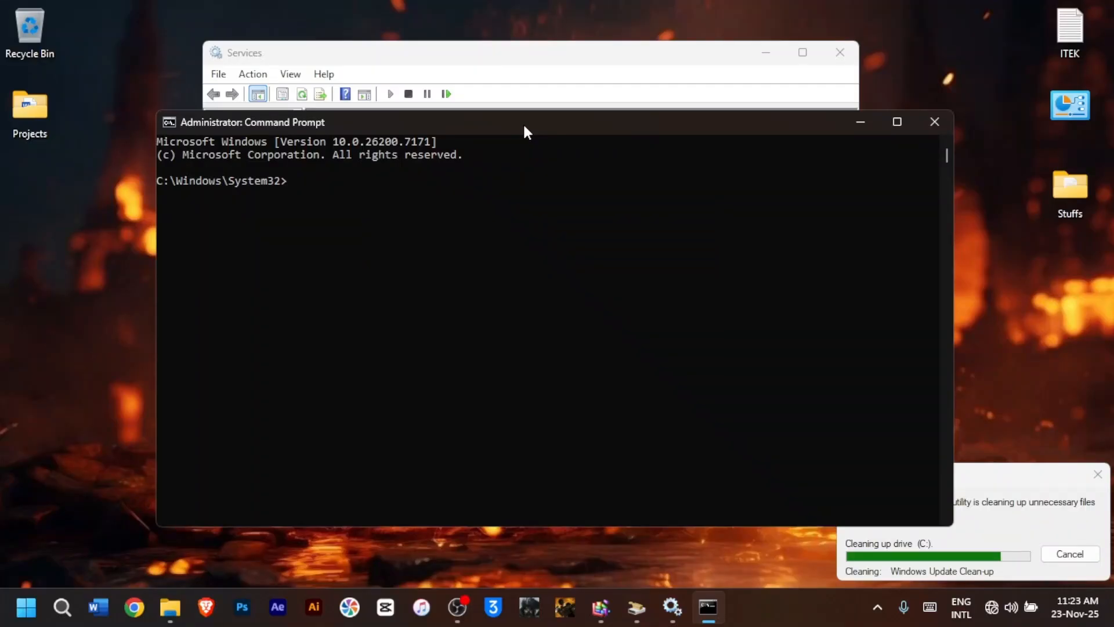
Step: Run the command net.exe "Windows Search" and close the Command Prompt window
type("net.exe")
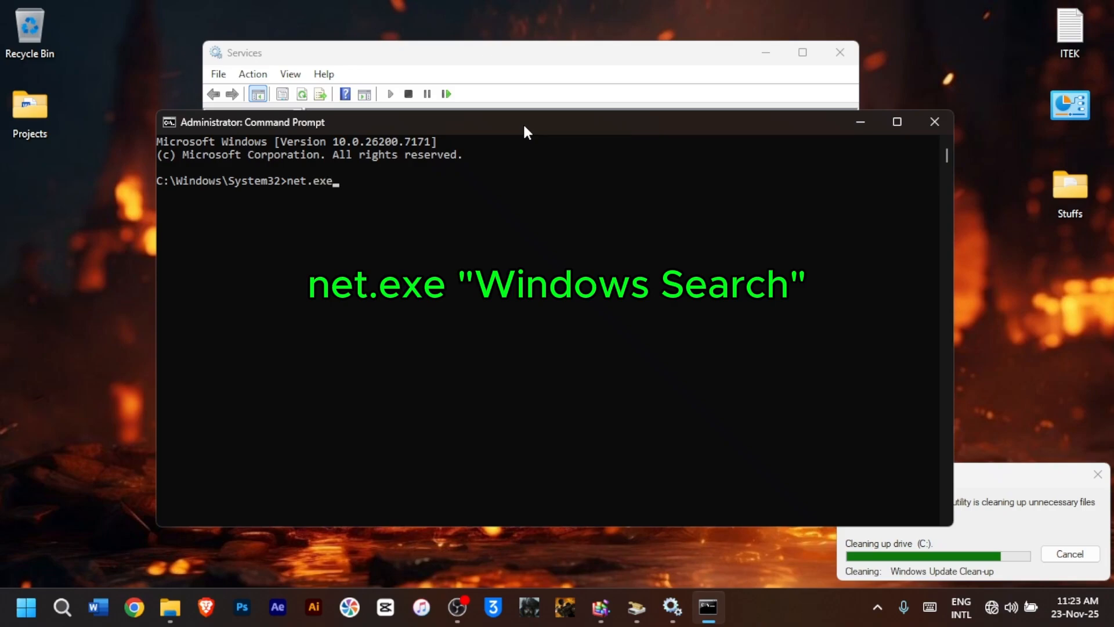
type(" \"Windwws Search\"")
key("Return")
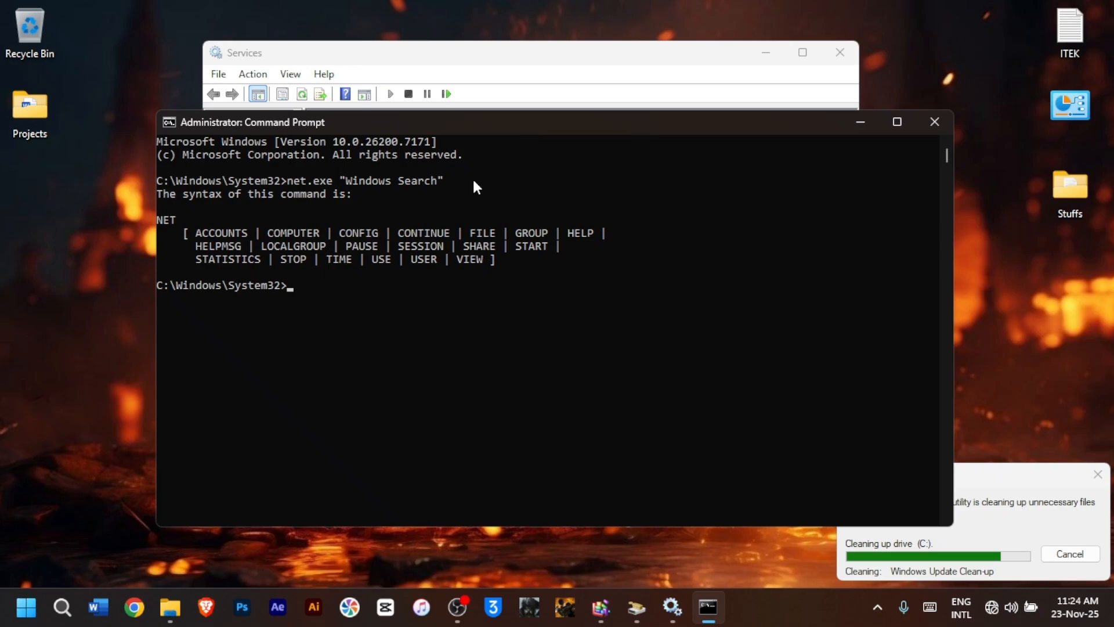
left_click(934, 122)
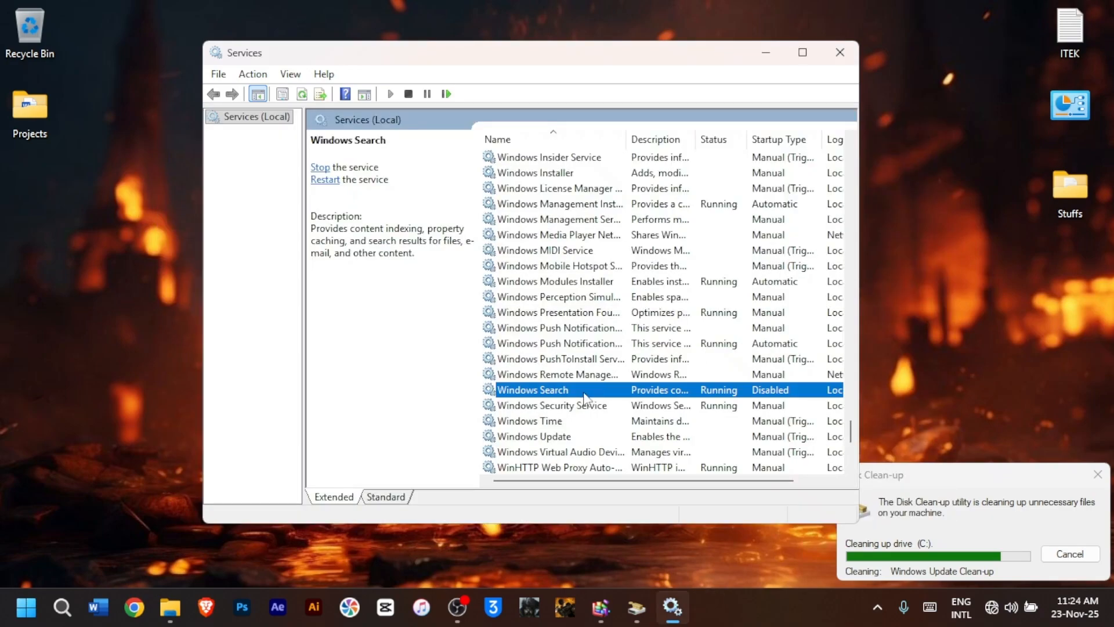
Step: Refresh the service list and select Disabled as the Windows Search service's startup type in its properties, accepting the dialog
left_click(247, 79)
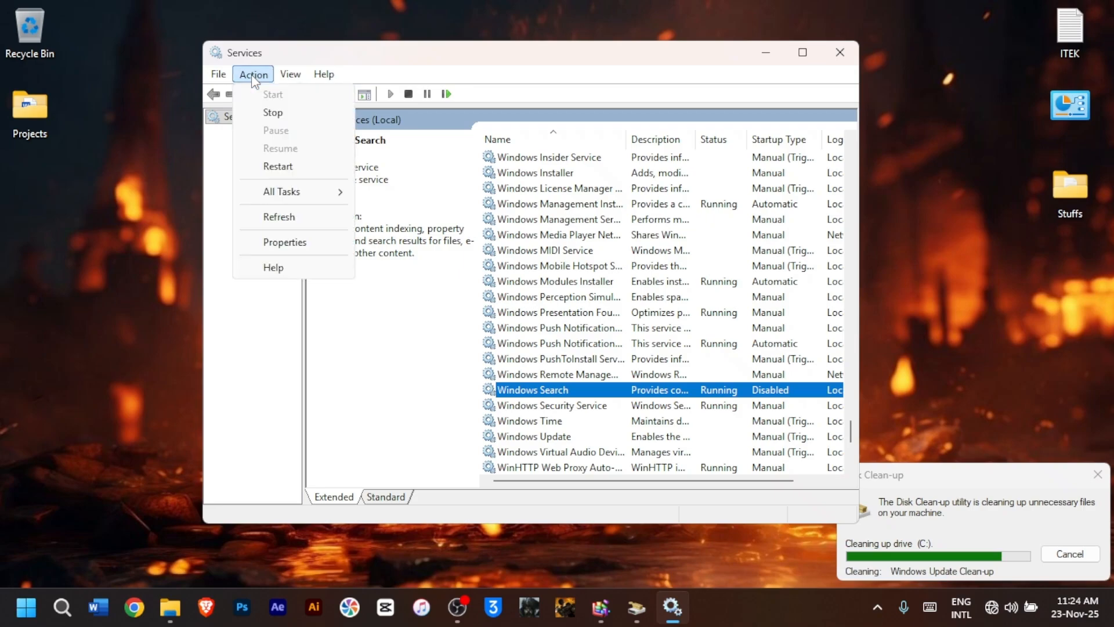
left_click(311, 221)
right_click(529, 394)
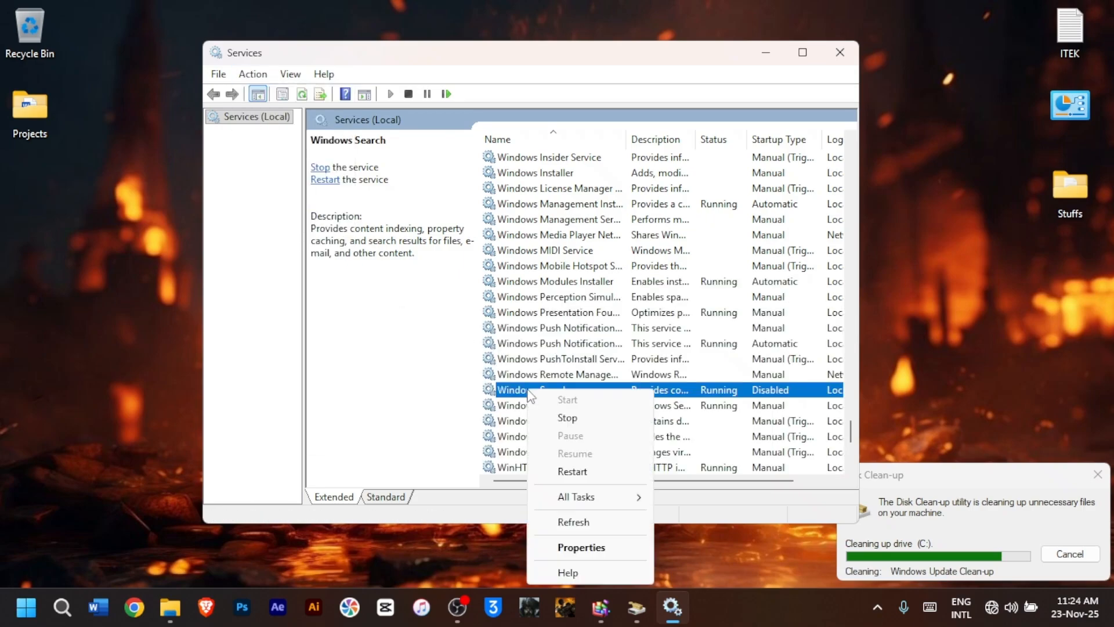
left_click(604, 545)
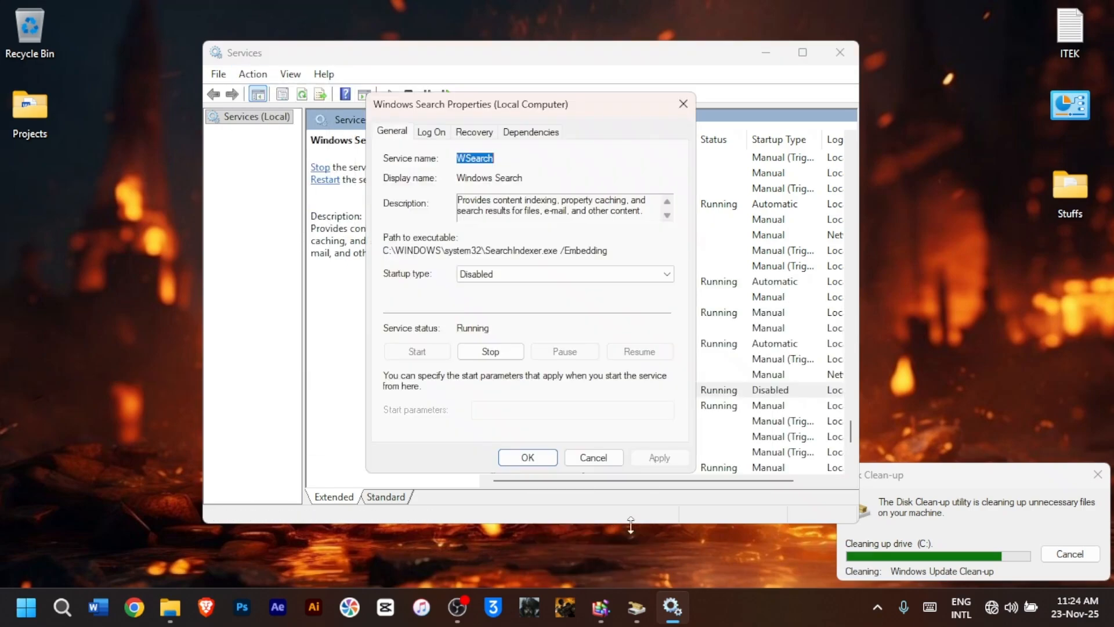
left_click(510, 276)
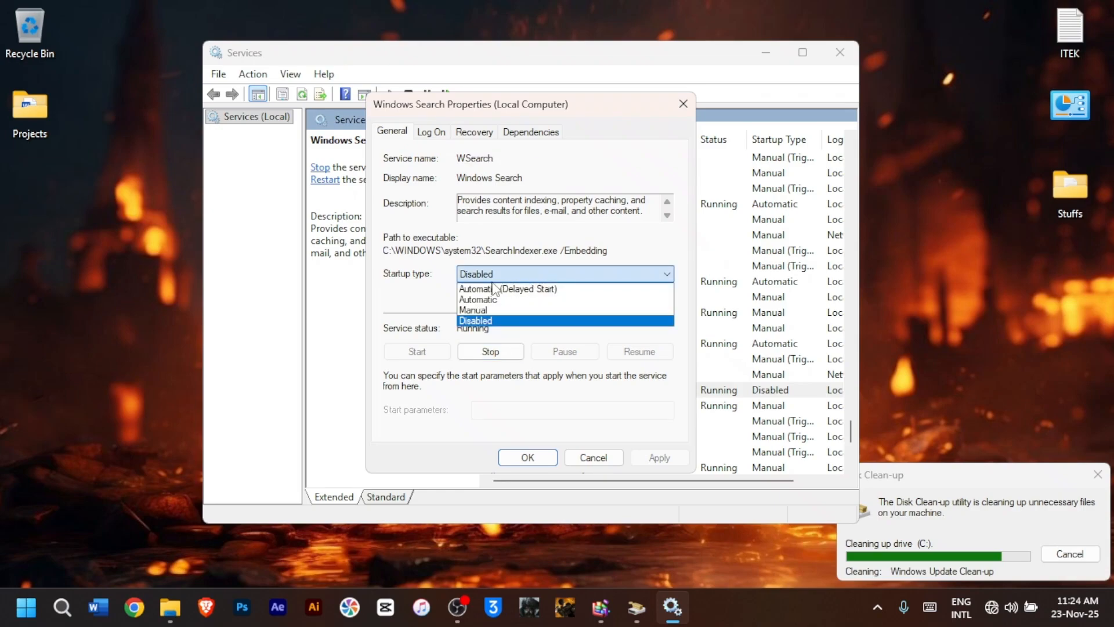
left_click(472, 321)
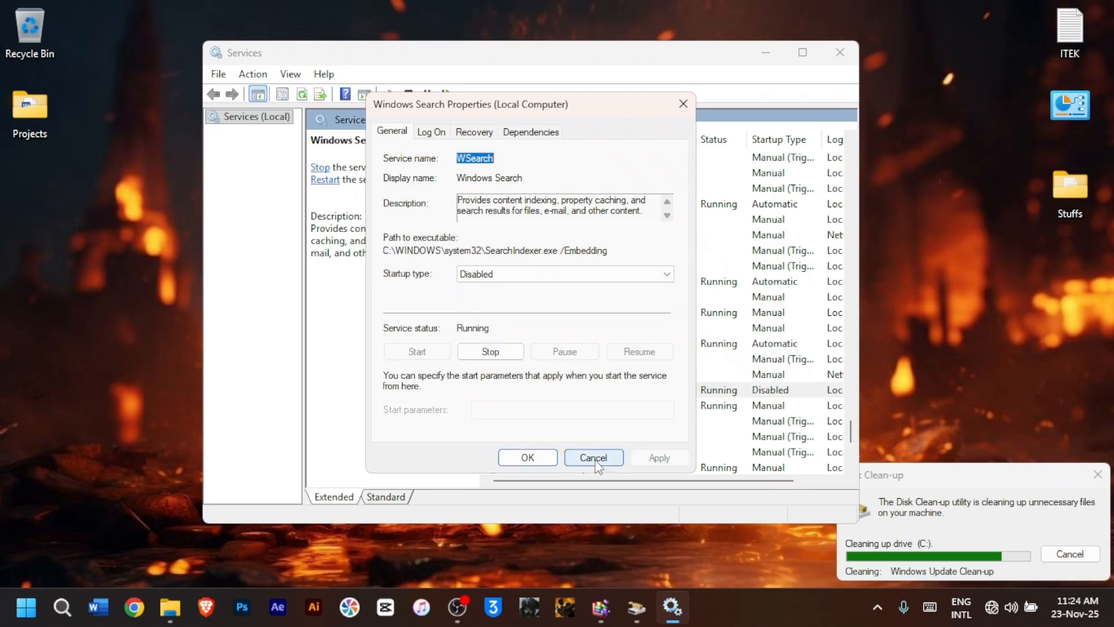
left_click(529, 457)
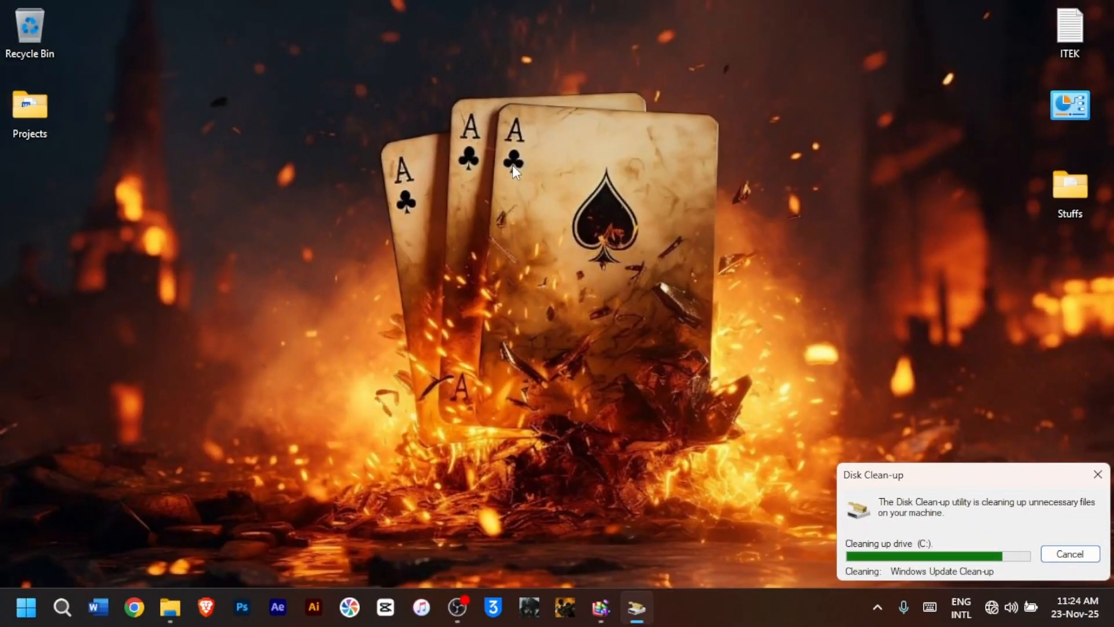
Step: Open Windows Settings and go to the Notifications page under System
right_click(26, 622)
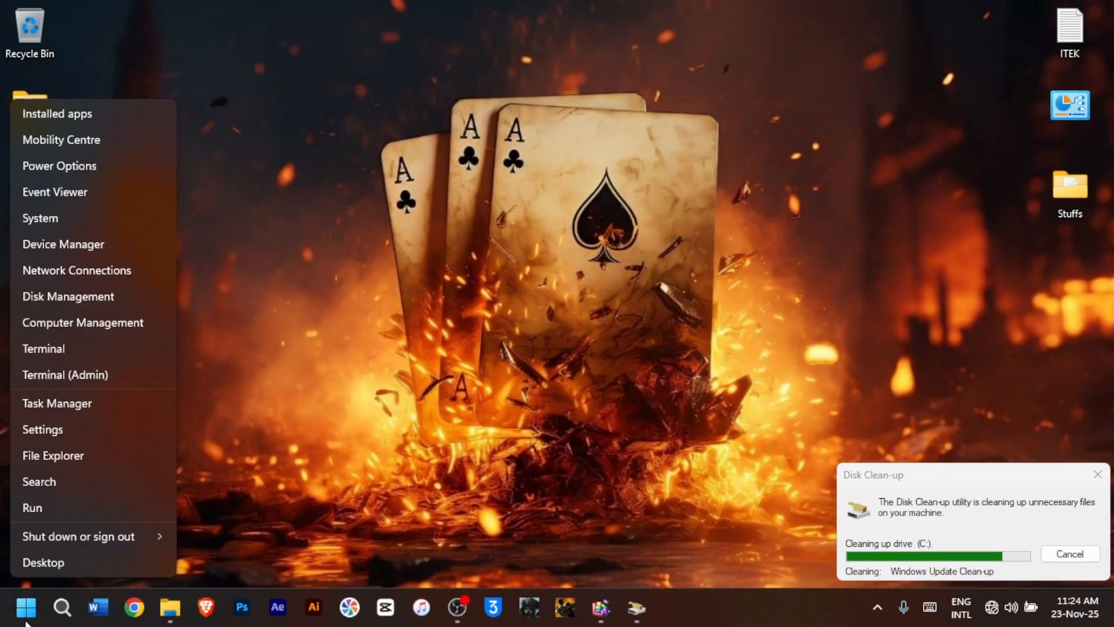
left_click(36, 434)
left_click(339, 216)
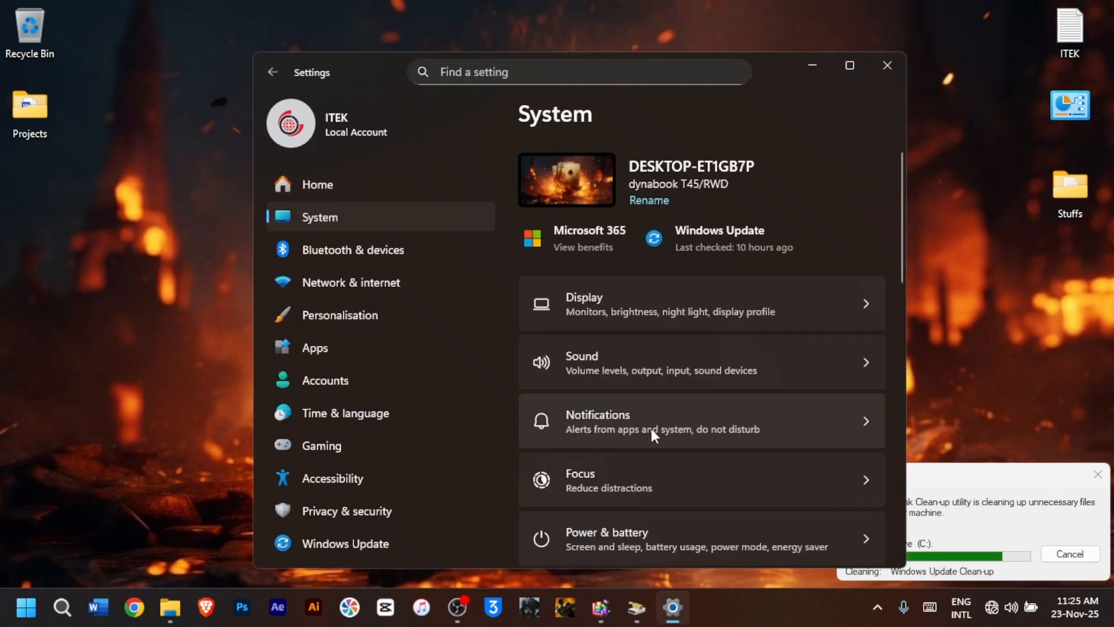
left_click(650, 426)
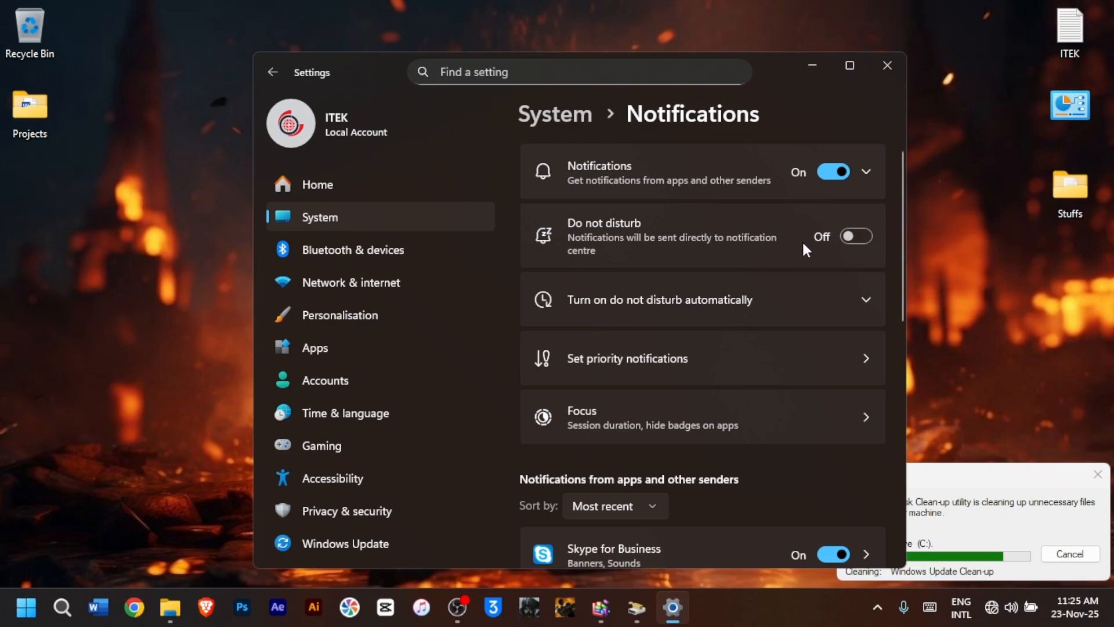
Step: Switch overall notifications off and on again, and turn off notifications from Skype for Business before closing Settings
left_click(841, 172)
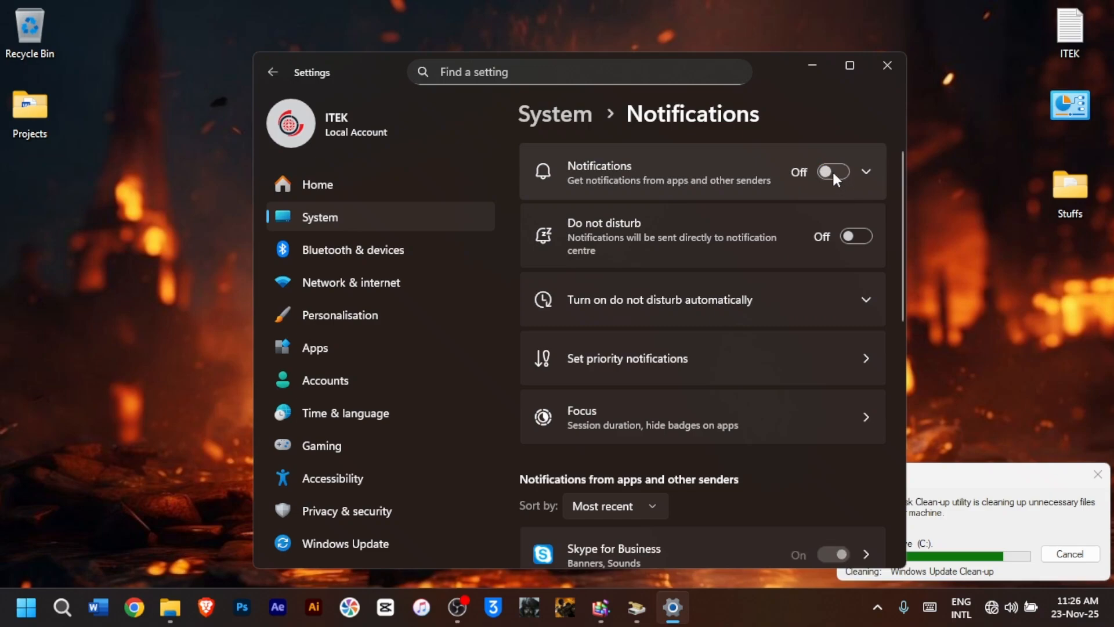
left_click(832, 172)
scroll(754, 325, "down", 4)
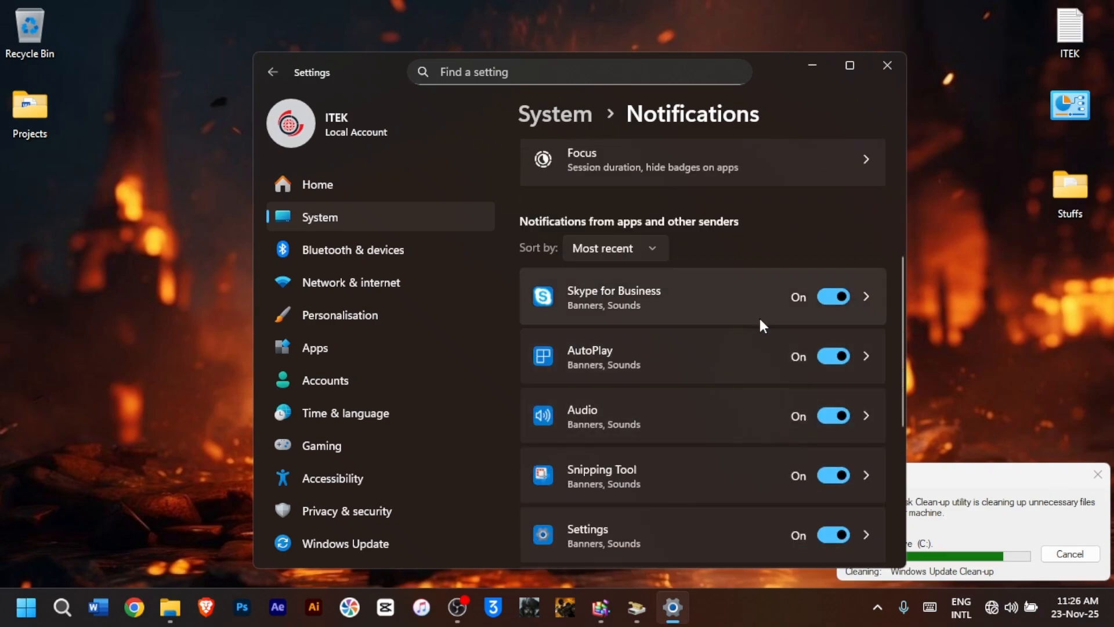
left_click(832, 296)
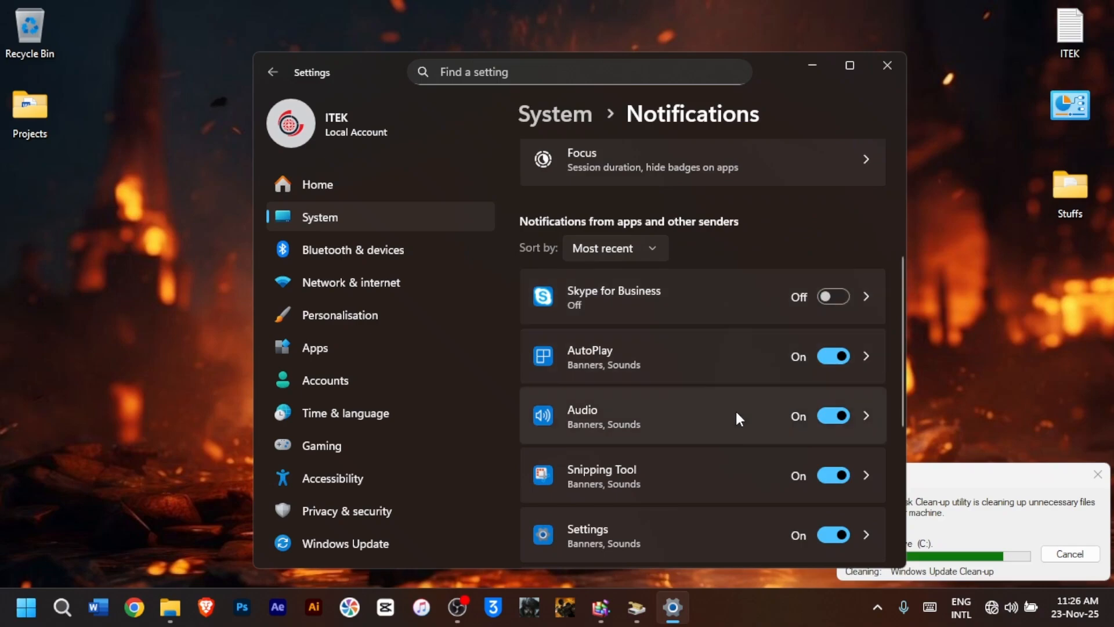
scroll(735, 412, "down", 1)
scroll(831, 416, "down", 3)
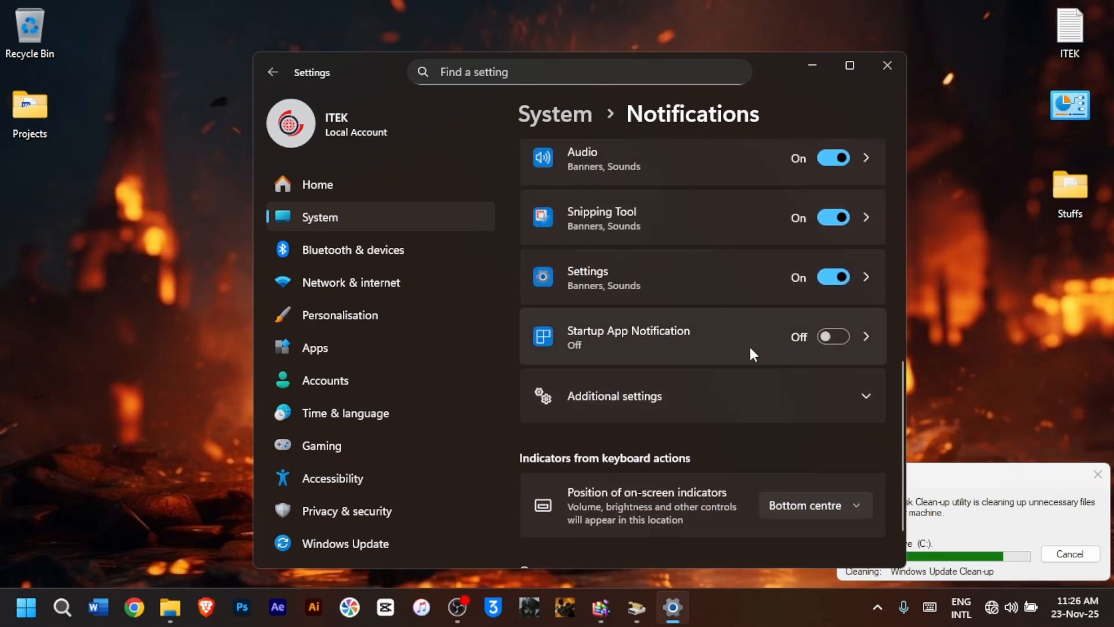
scroll(755, 351, "up", 8)
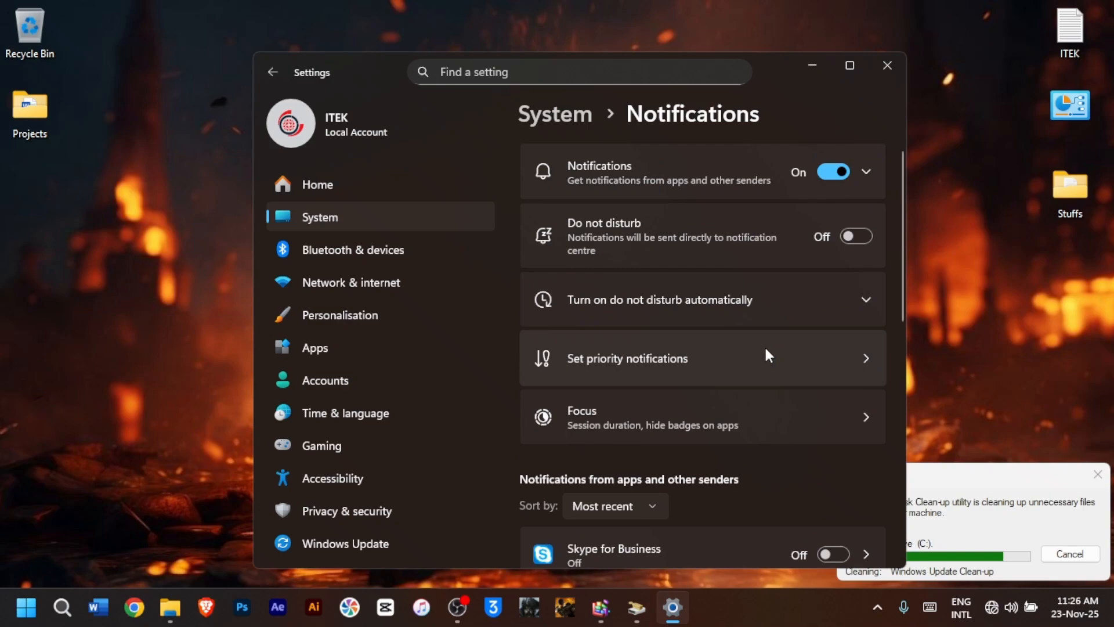
key("alt+F4")
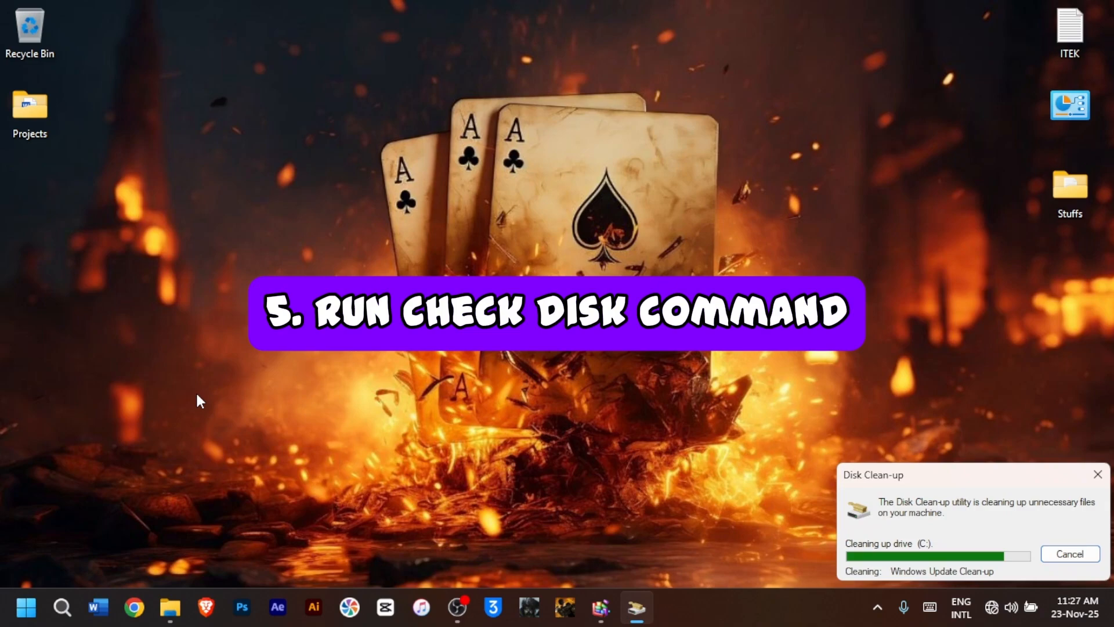
Step: Find Command Prompt by searching Windows for "cmd" and run it with administrator rights
left_click(63, 609)
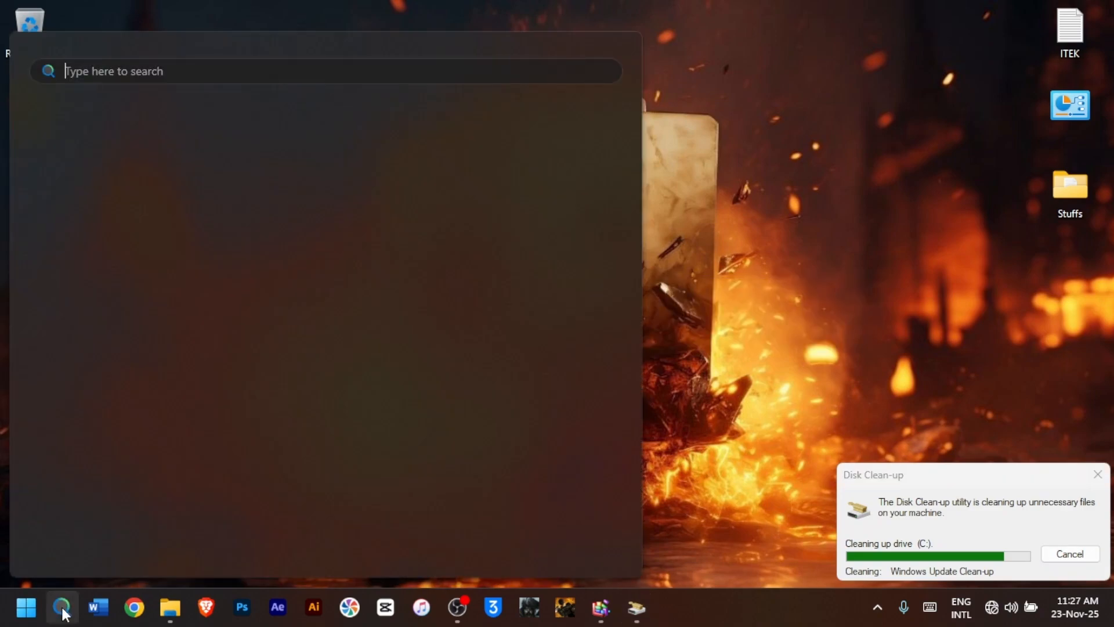
type("cmd")
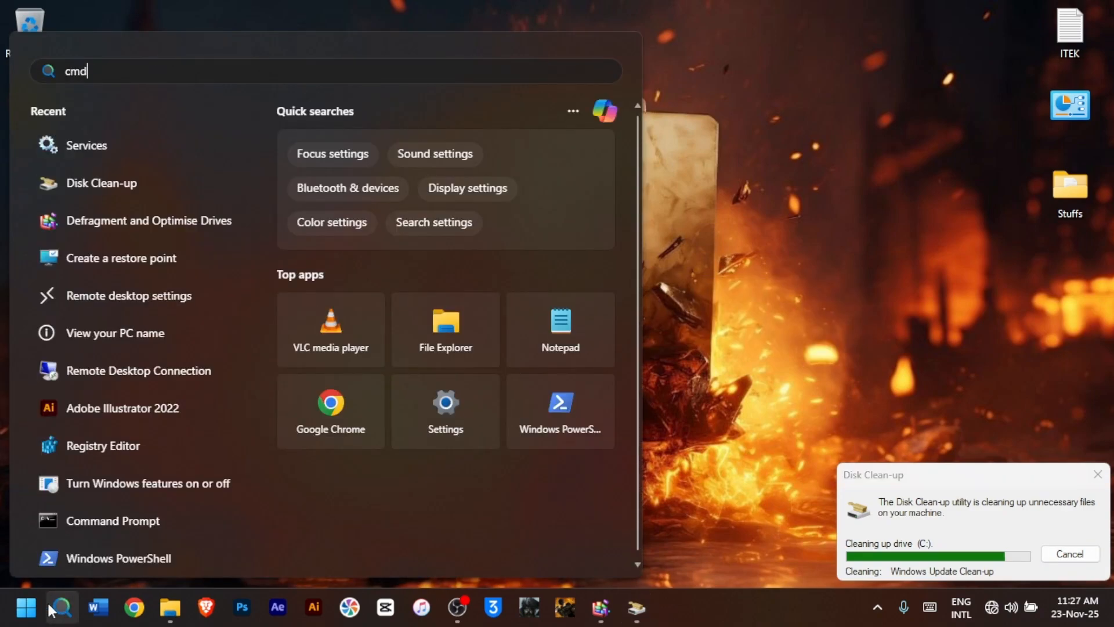
right_click(131, 201)
left_click(191, 218)
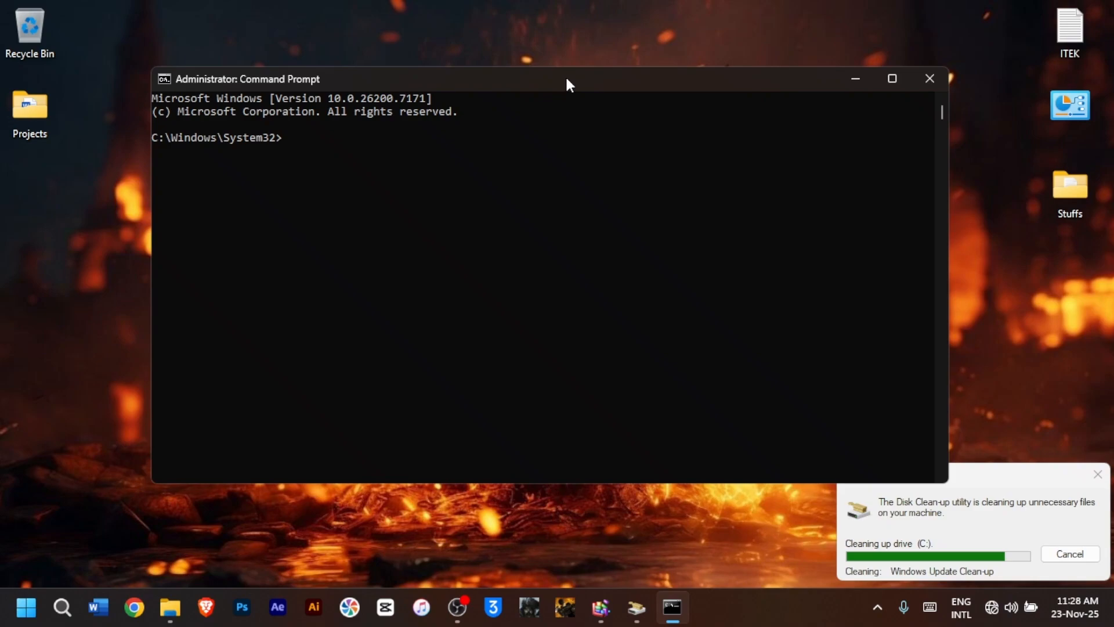
Step: Run chkdsk C: /f /r /x and agree to schedule the volume check for the next system restart
type("chkdsk C: /f /r /x")
key("Return")
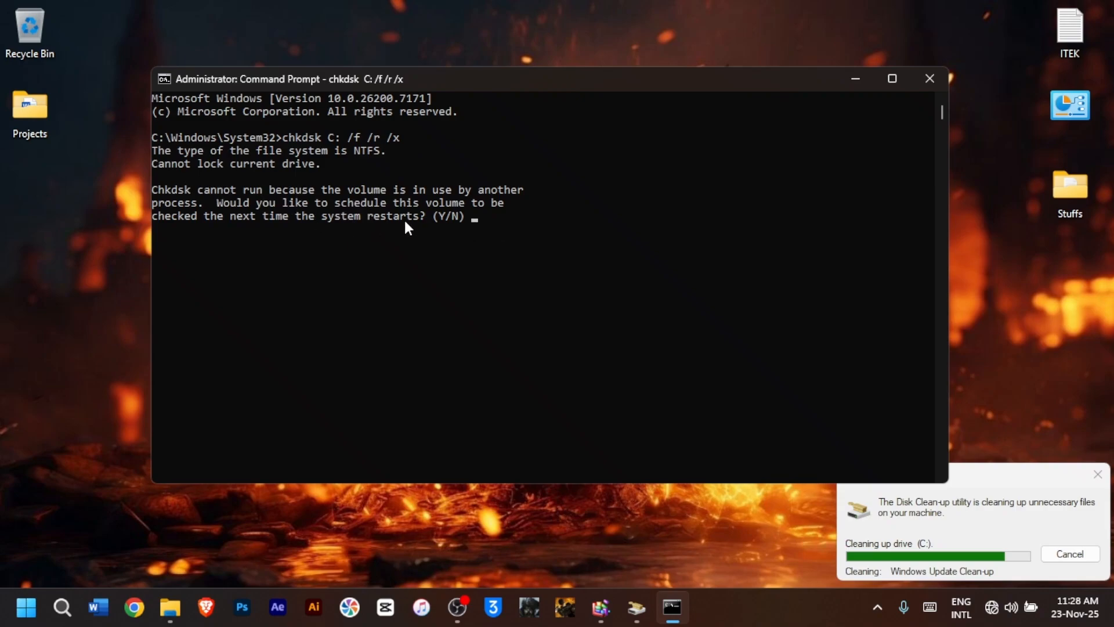
type("y")
key("Return")
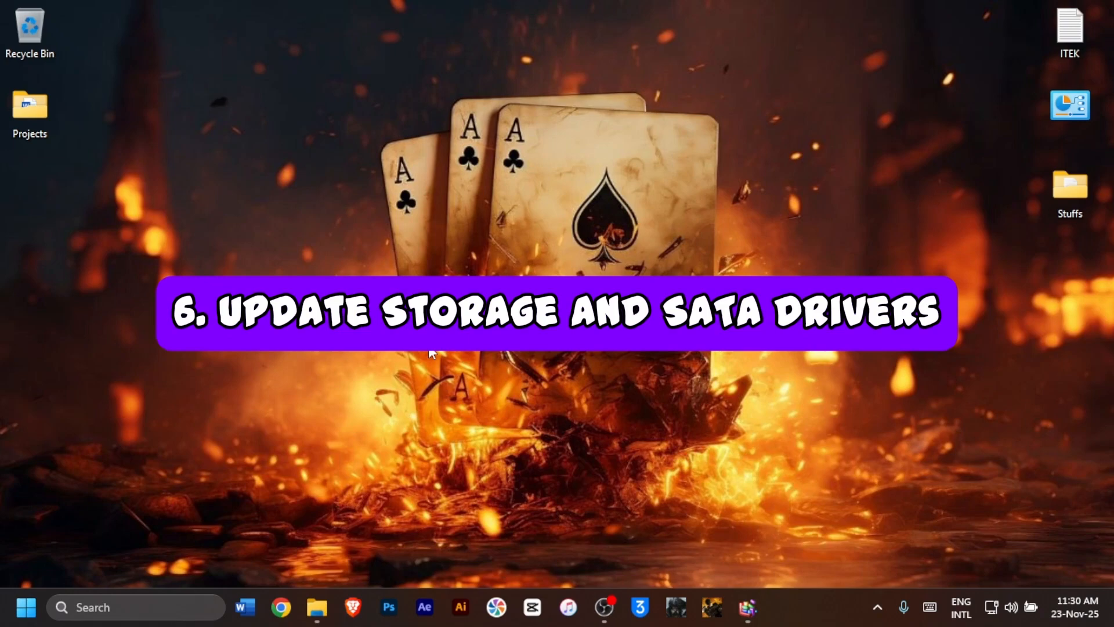
Step: Open Device Manager and expand the IDE ATA/ATAPI controllers category
right_click(18, 619)
left_click(82, 244)
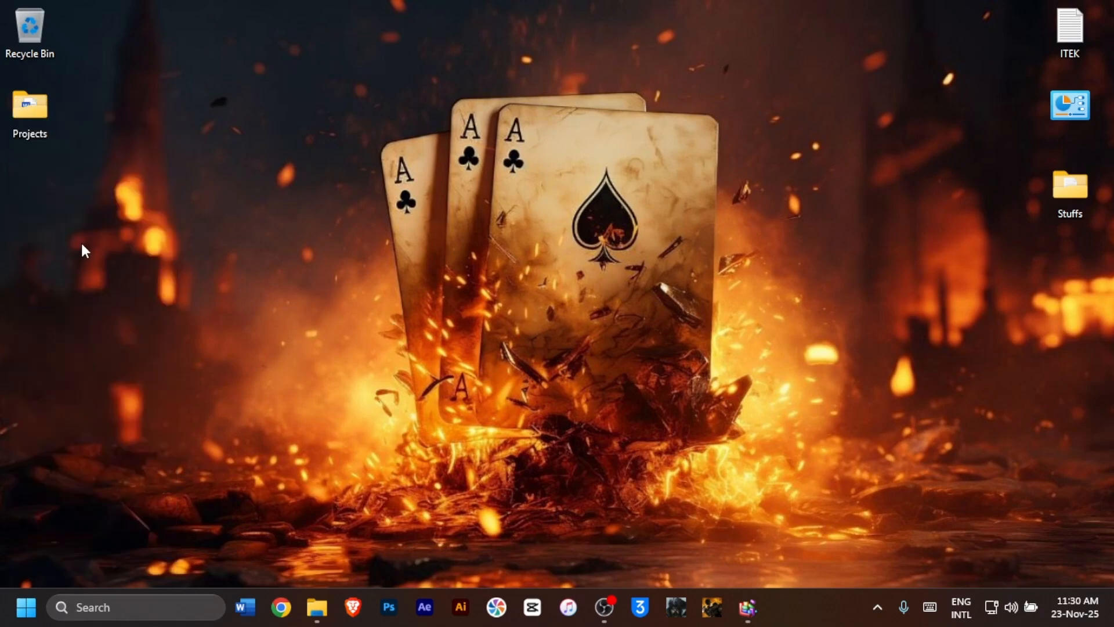
scroll(334, 189, "down", 1)
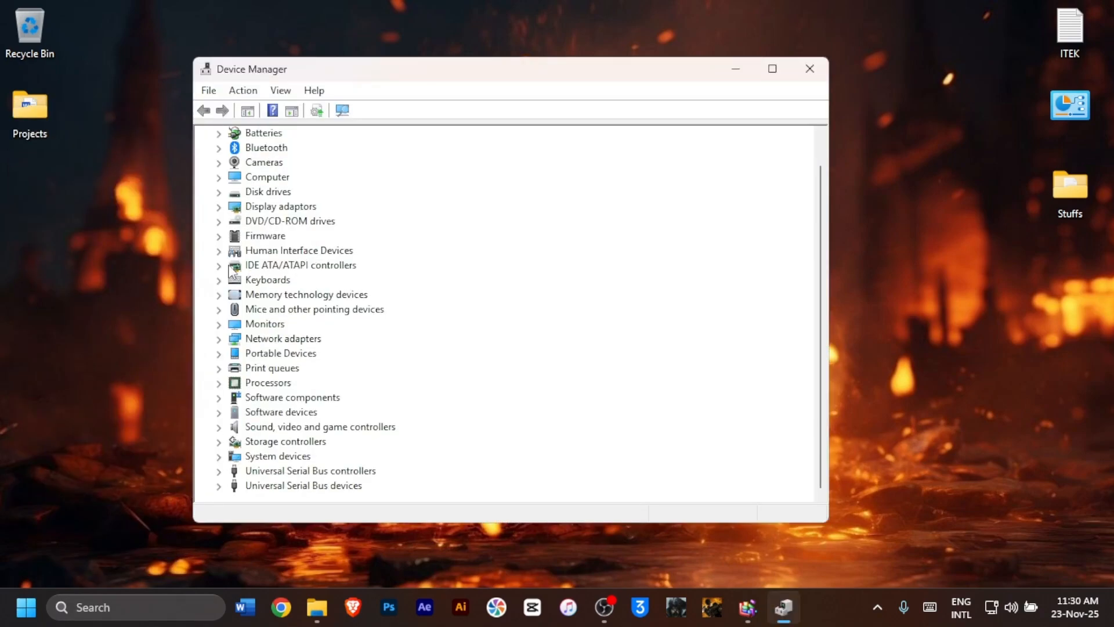
left_click(258, 268)
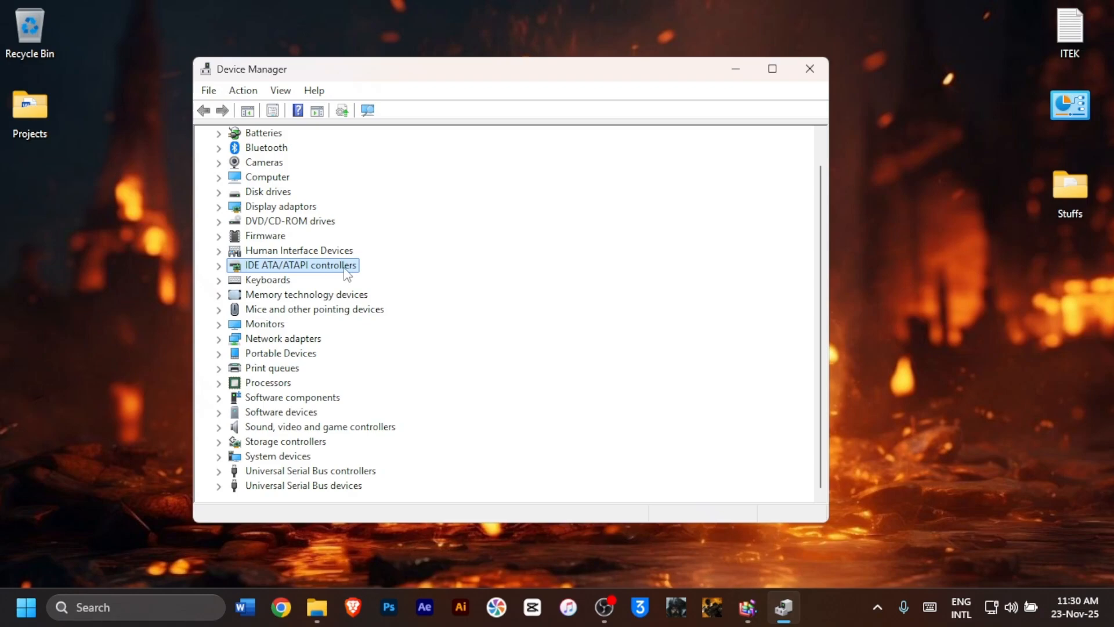
left_click(220, 266)
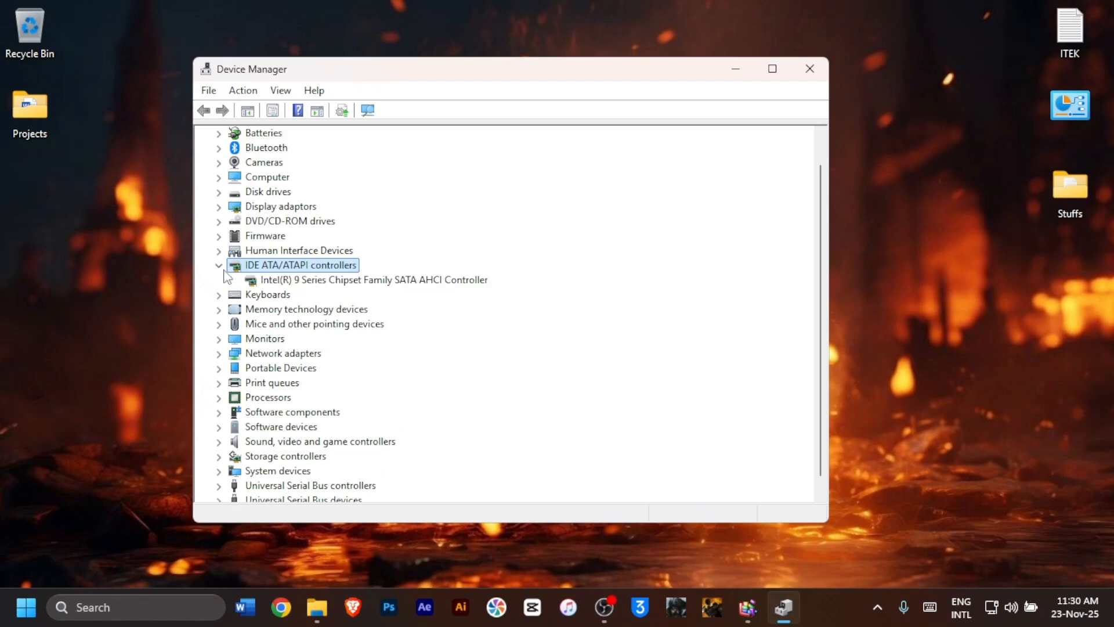
Step: Search automatically for updated drivers for the Intel(R) 9 Series Chipset Family SATA AHCI Controller and close the update wizard
right_click(314, 282)
left_click(353, 289)
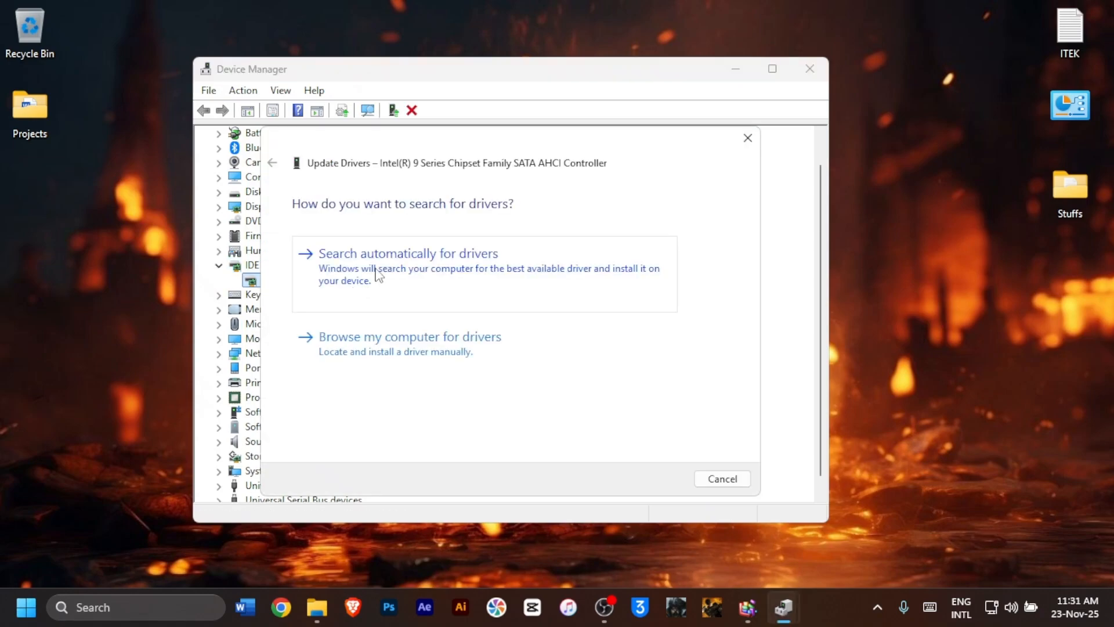
left_click(380, 274)
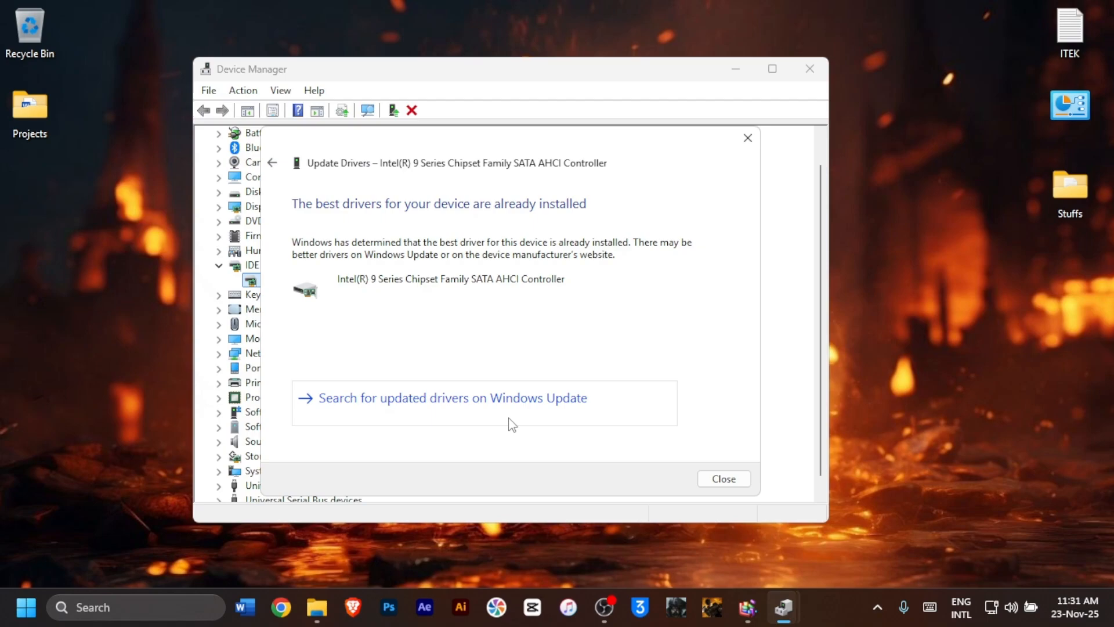
key("Escape")
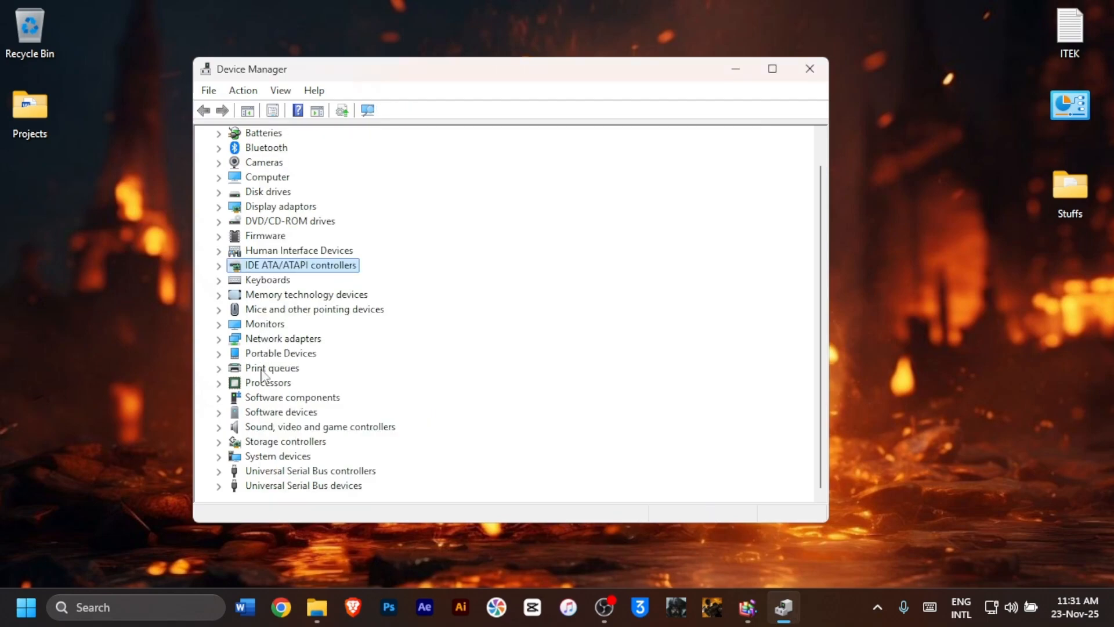
Step: Expand the Storage controllers category and start a driver update for the DAEMON Tools Ultra Virtual SCSI Bus
left_click(273, 443)
double_click(273, 444)
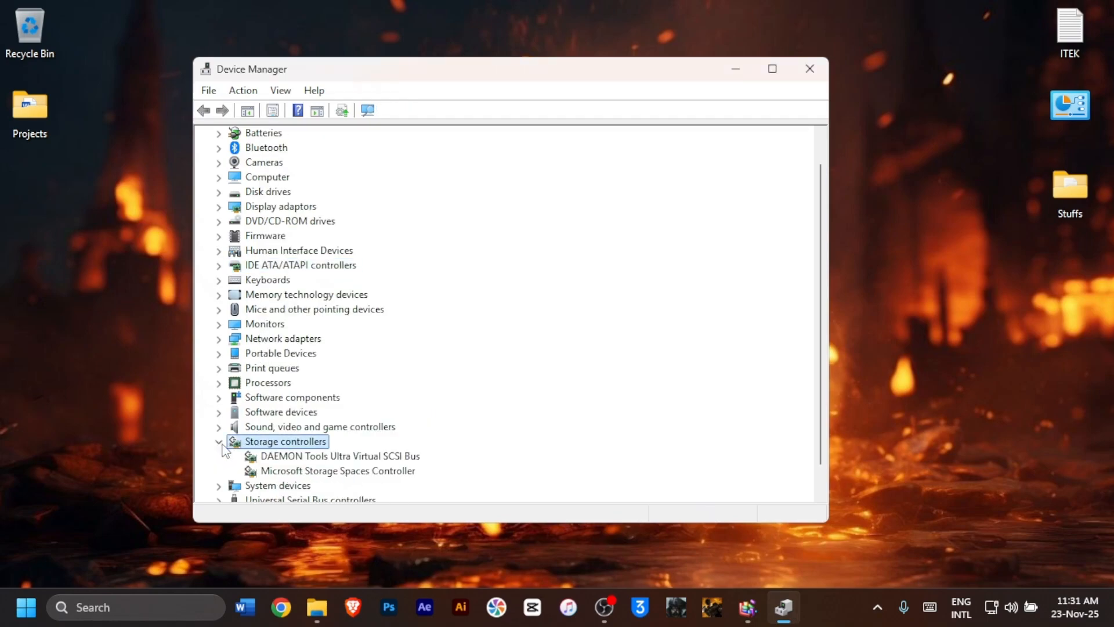
right_click(342, 432)
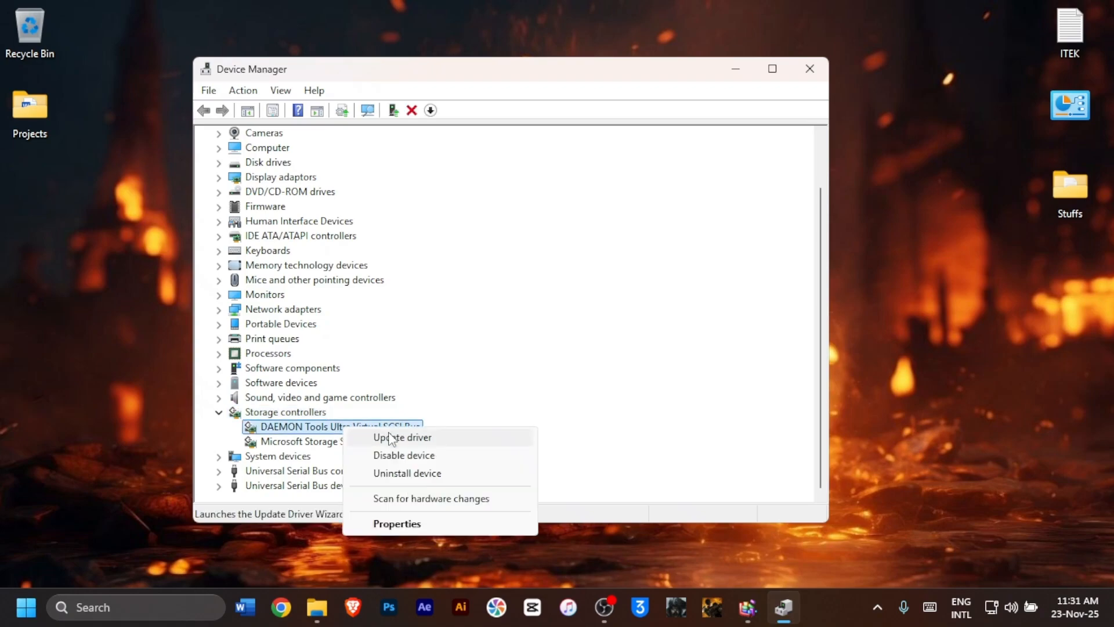
left_click(398, 438)
Step: Search automatically for updated drivers for the Microsoft Storage Spaces Controller and close the update wizard
right_click(366, 443)
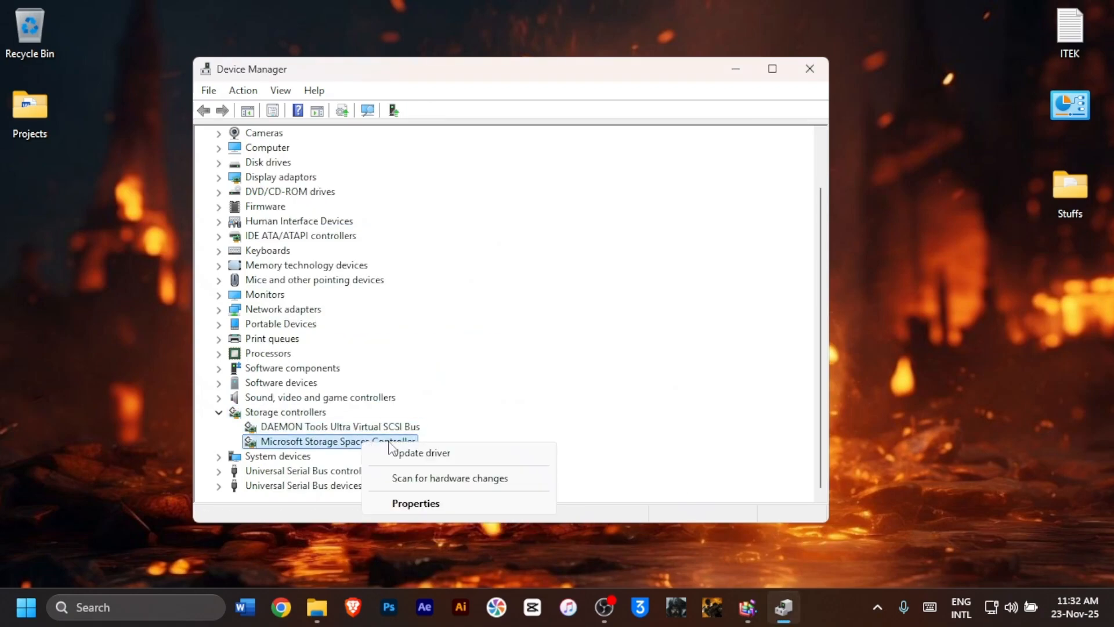
left_click(406, 453)
left_click(452, 289)
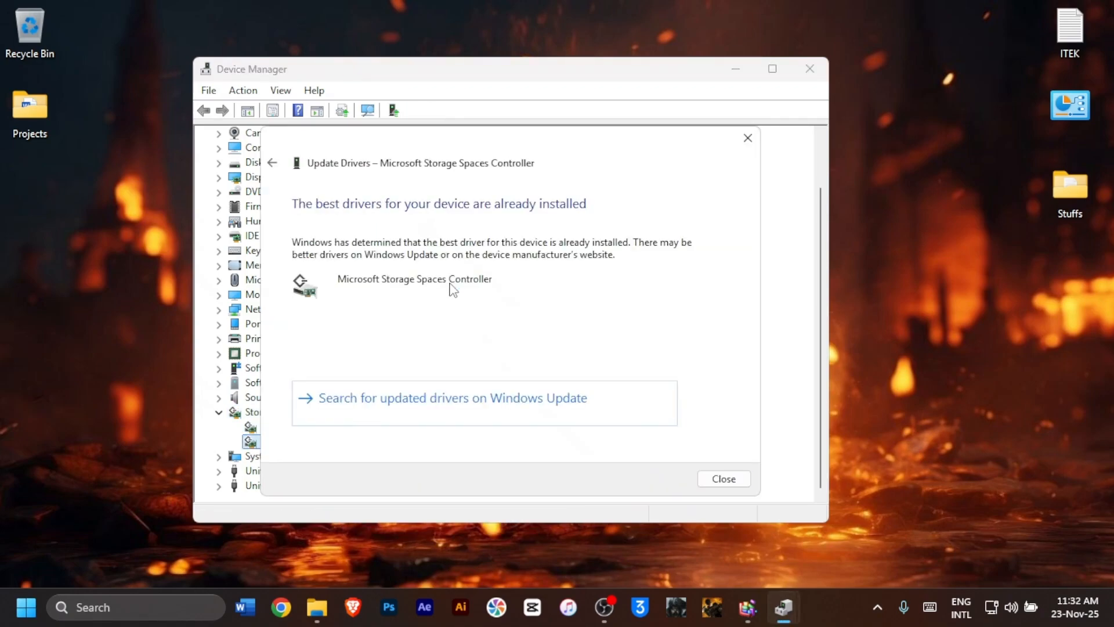
left_click(722, 477)
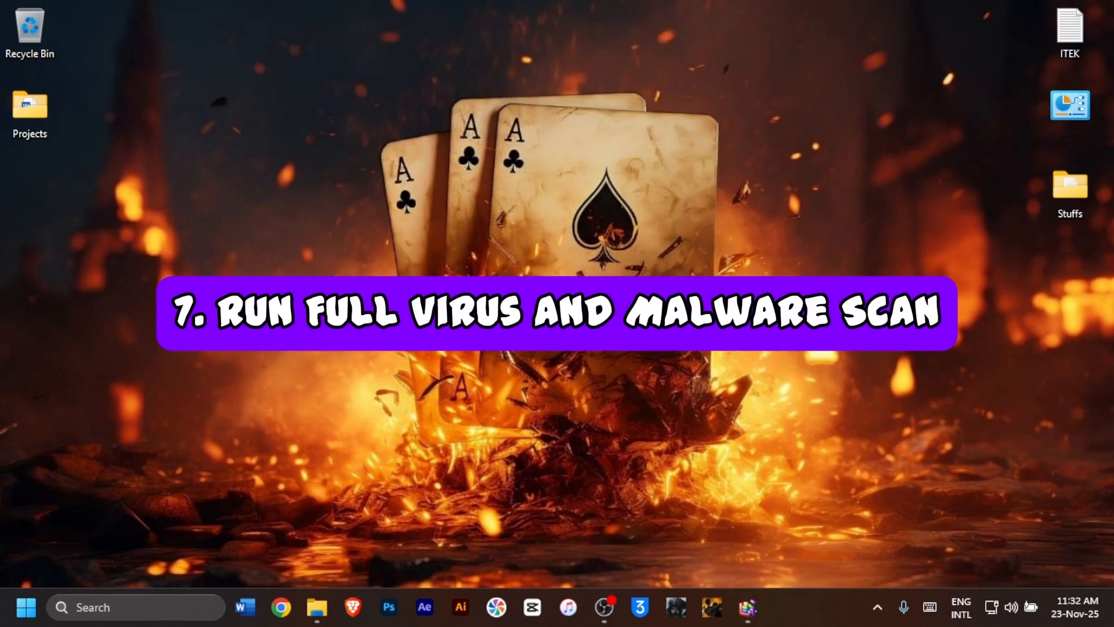
Step: Find Windows Security by searching Windows for "windows security" and open its Virus & threat protection page
left_click(151, 609)
type("windows security")
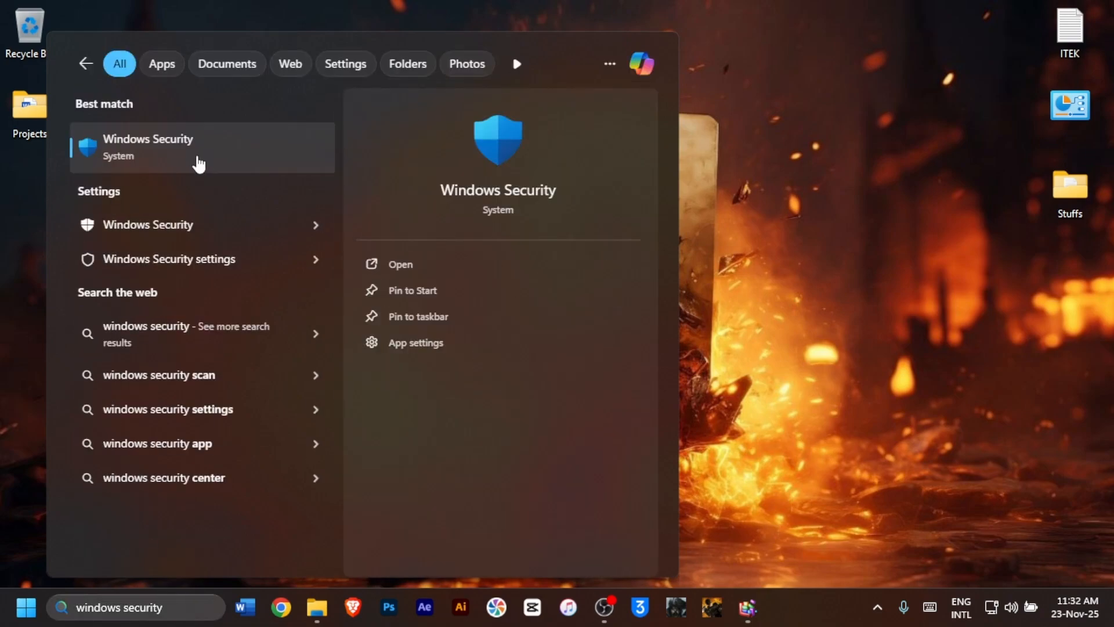
left_click(198, 163)
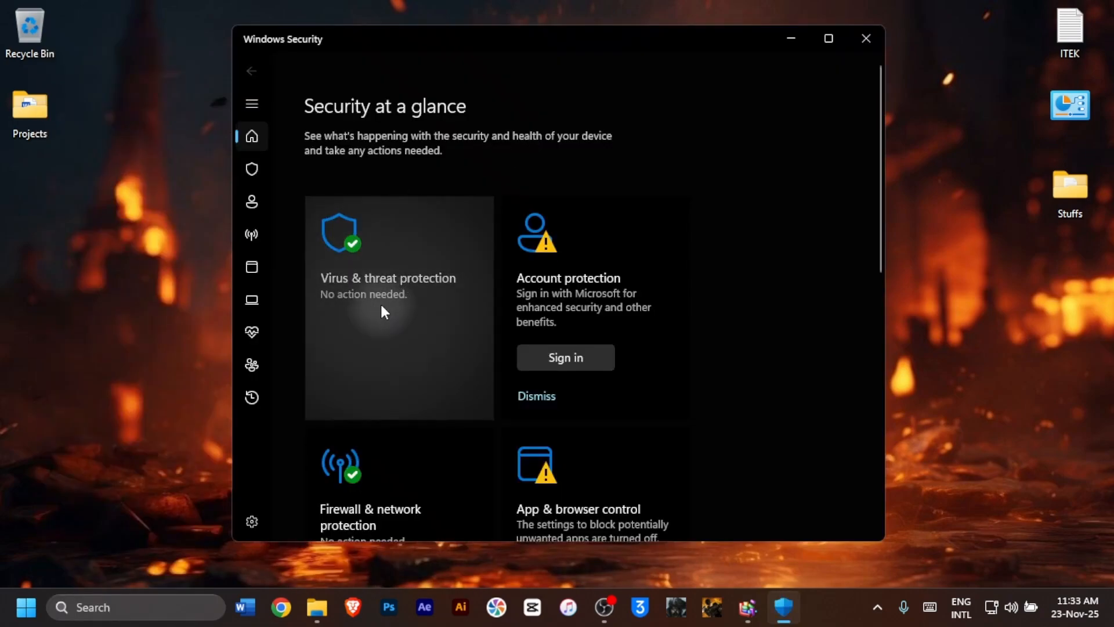
left_click(381, 306)
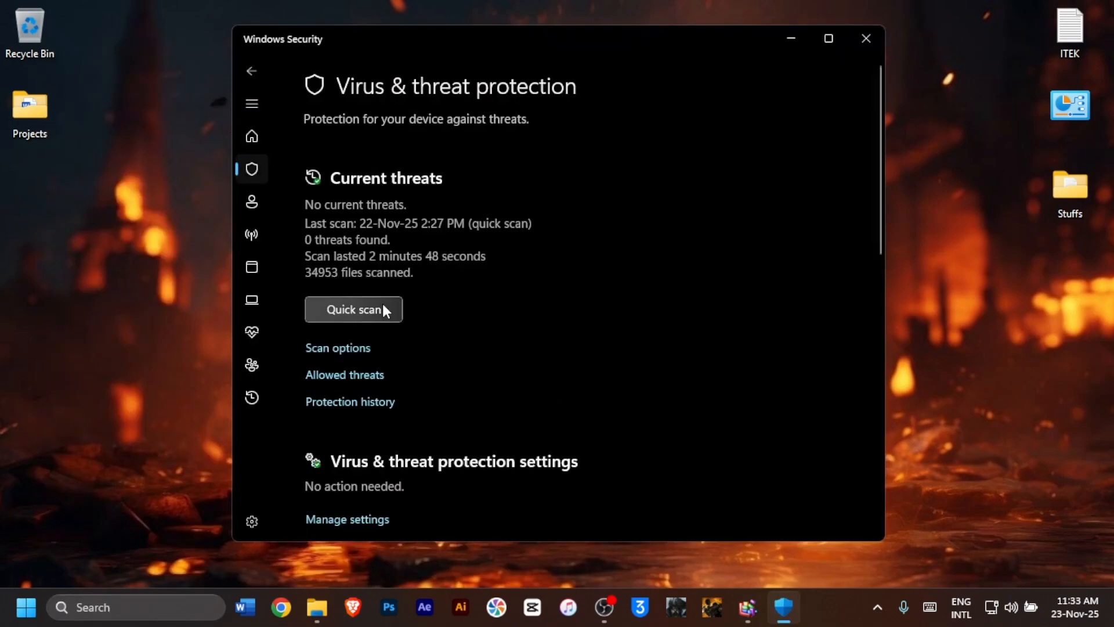
Step: Open the virus scan options and select Full scan as the scan type
left_click(348, 350)
scroll(364, 325, "down", 3)
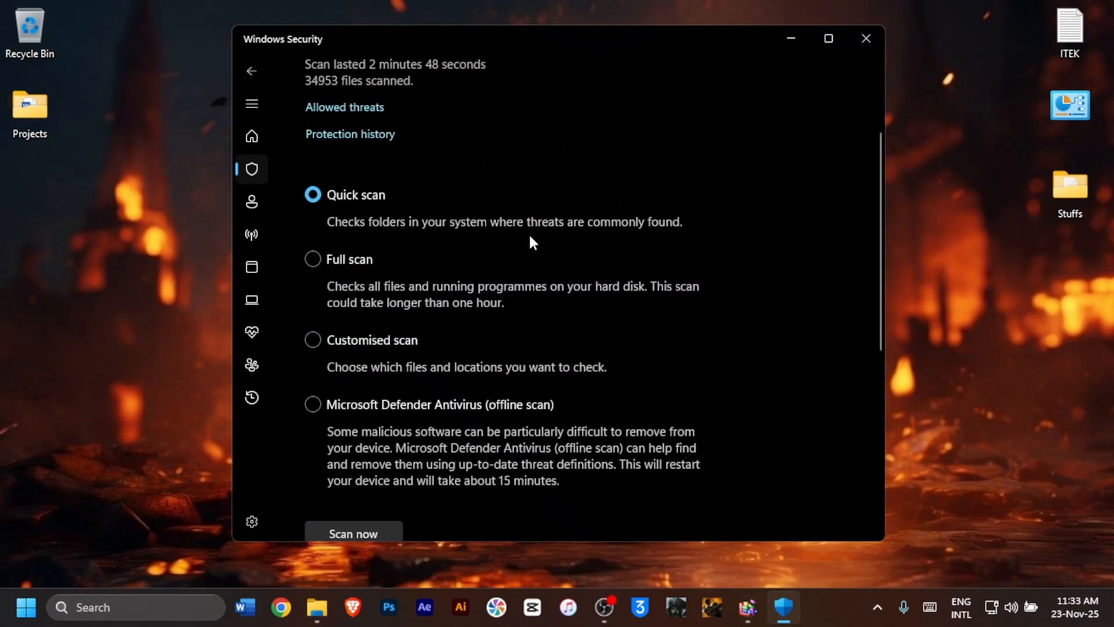
left_click(356, 265)
left_click(388, 339)
left_click(358, 260)
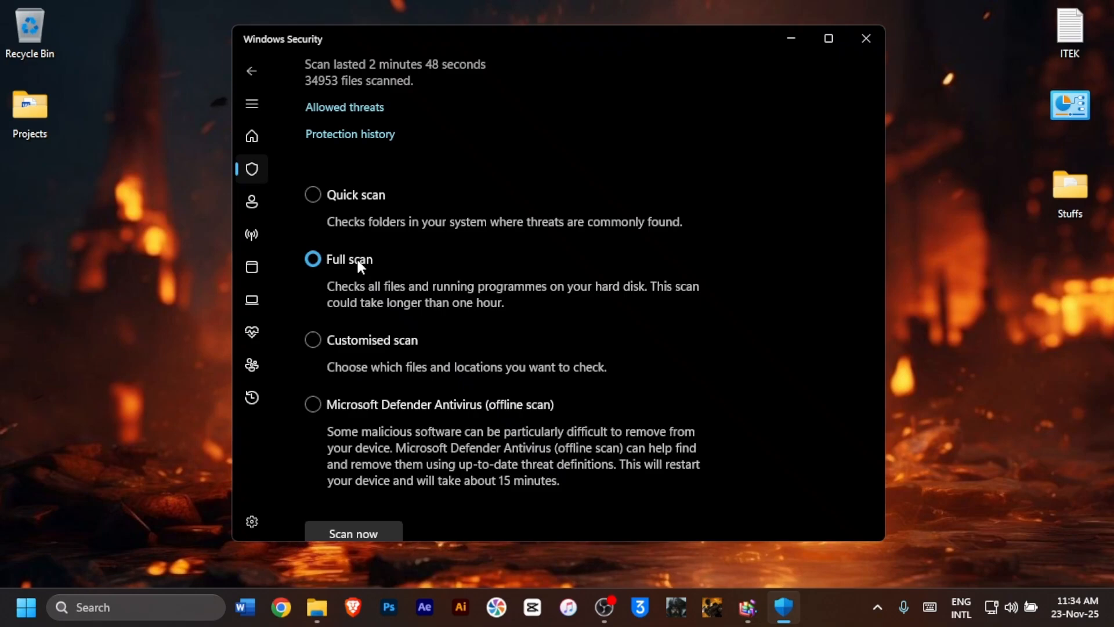